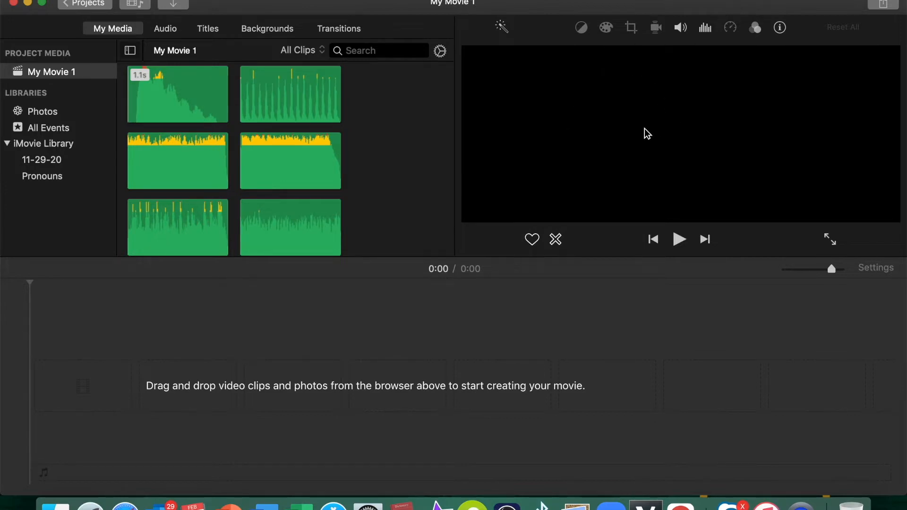
# Leave the current project and create a new empty movie project.
pyautogui.click(474, 331)
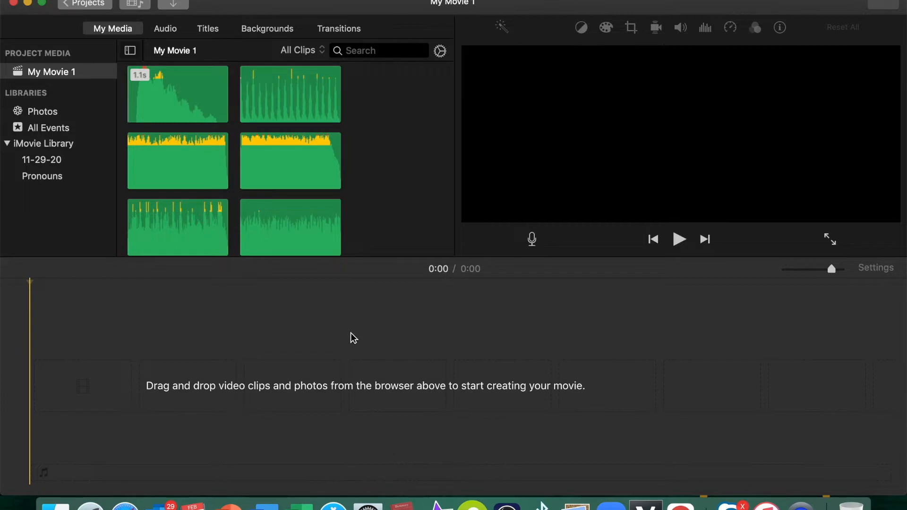
pyautogui.click(87, 4)
pyautogui.click(91, 189)
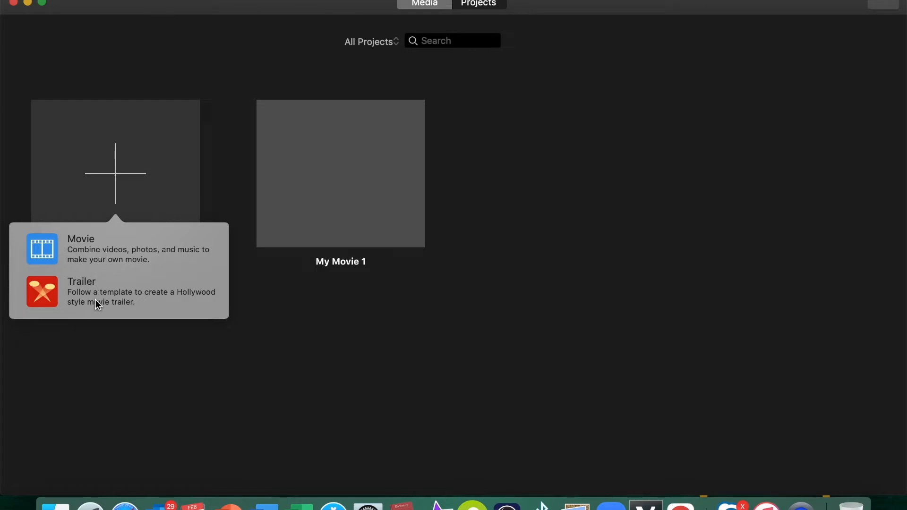
pyautogui.click(92, 256)
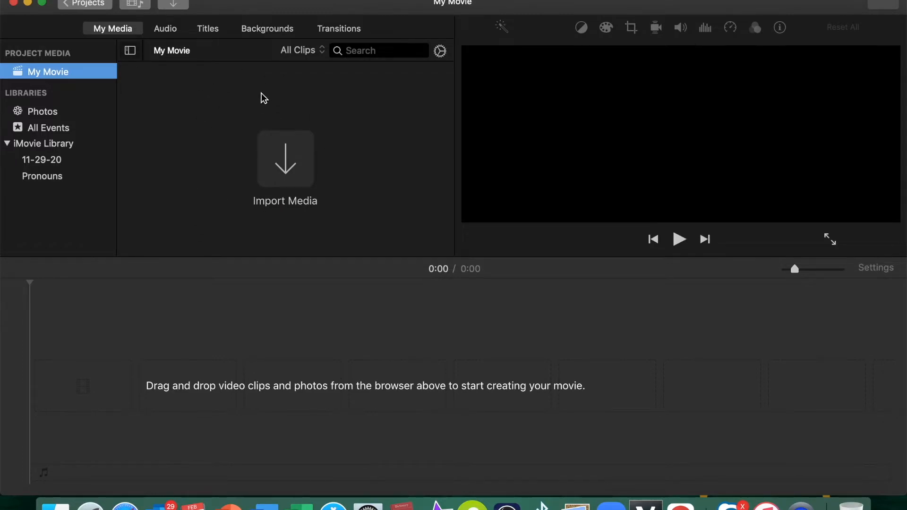
# Import IMG_2497.MOV from the 2/5 folder on the Desktop into the project media.
pyautogui.click(290, 168)
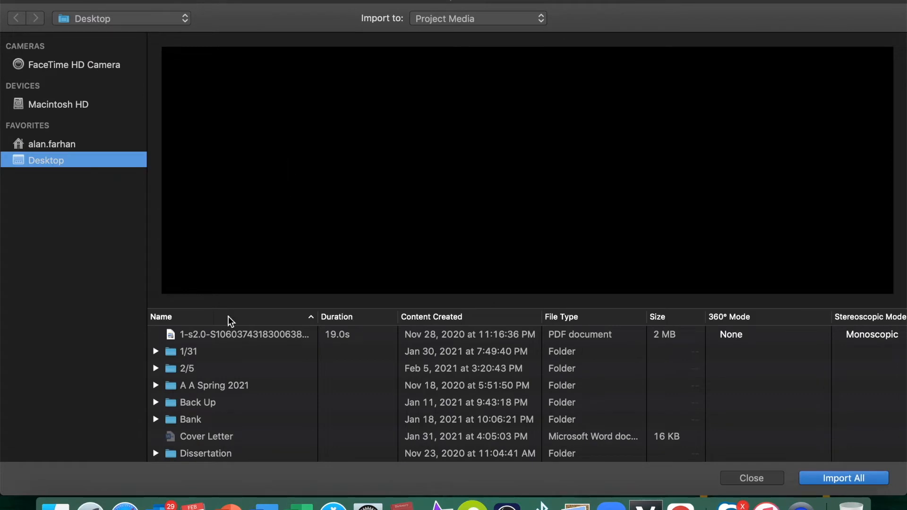
pyautogui.scroll(-10, 212, 397)
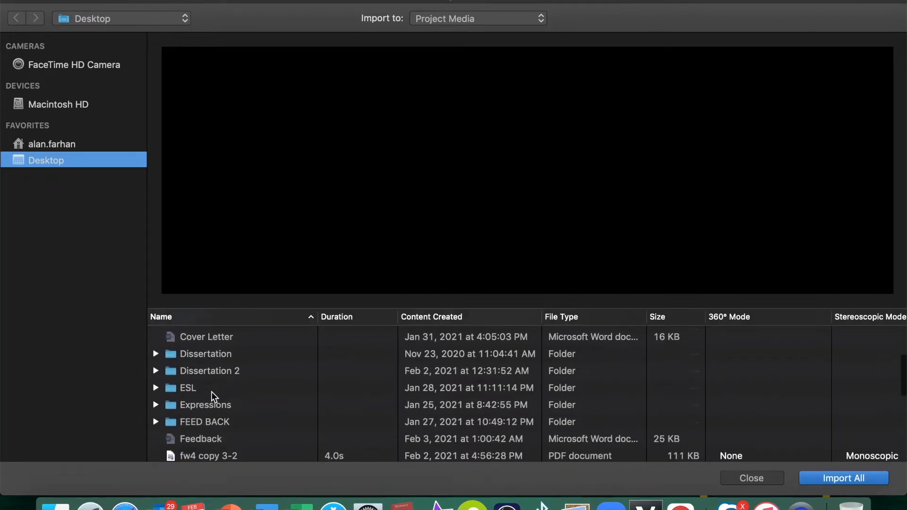
pyautogui.scroll(10, 212, 392)
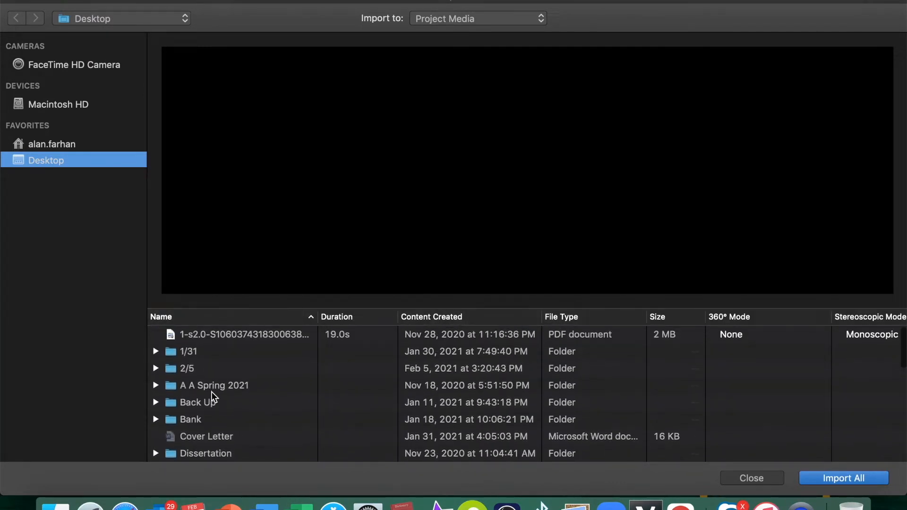
pyautogui.click(183, 374)
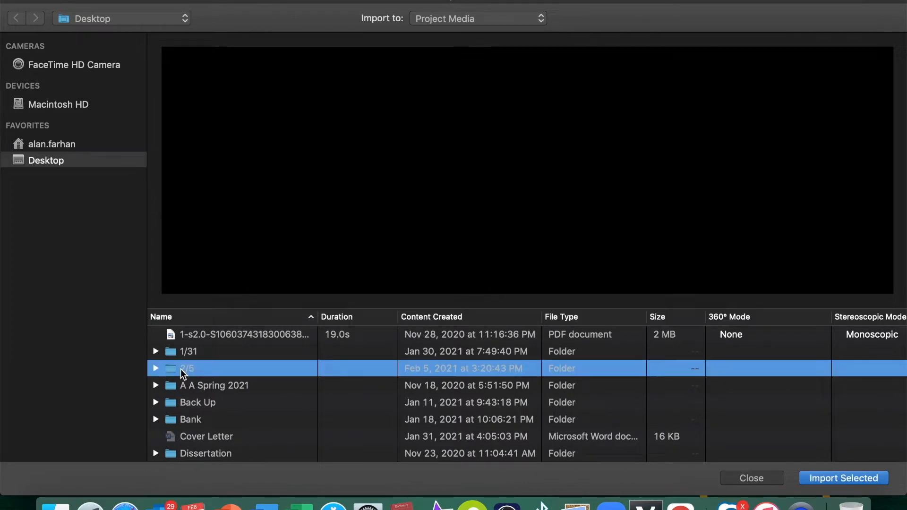
pyautogui.doubleClick(184, 374)
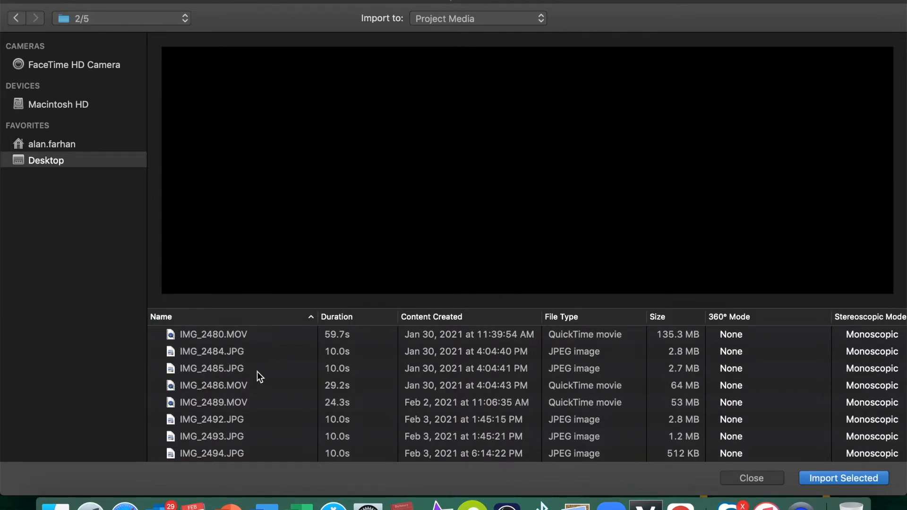
pyautogui.scroll(-3, 227, 392)
pyautogui.click(219, 452)
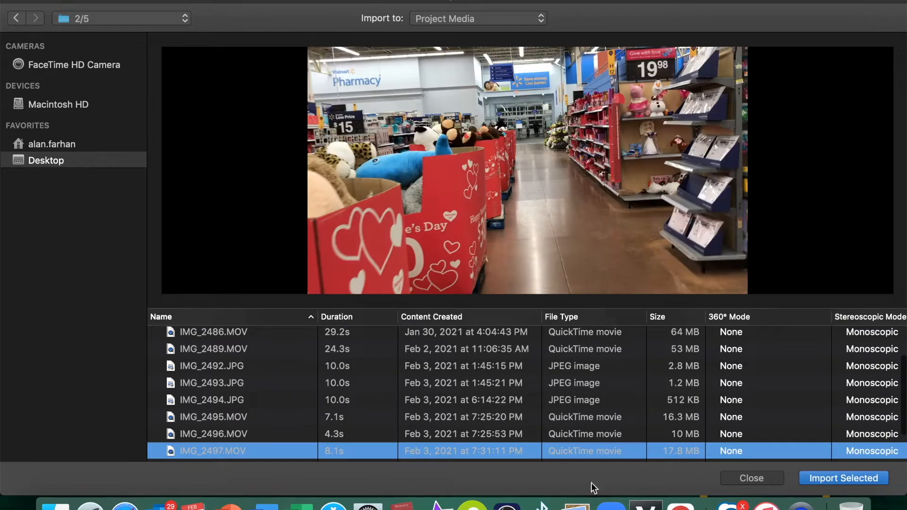
pyautogui.click(846, 478)
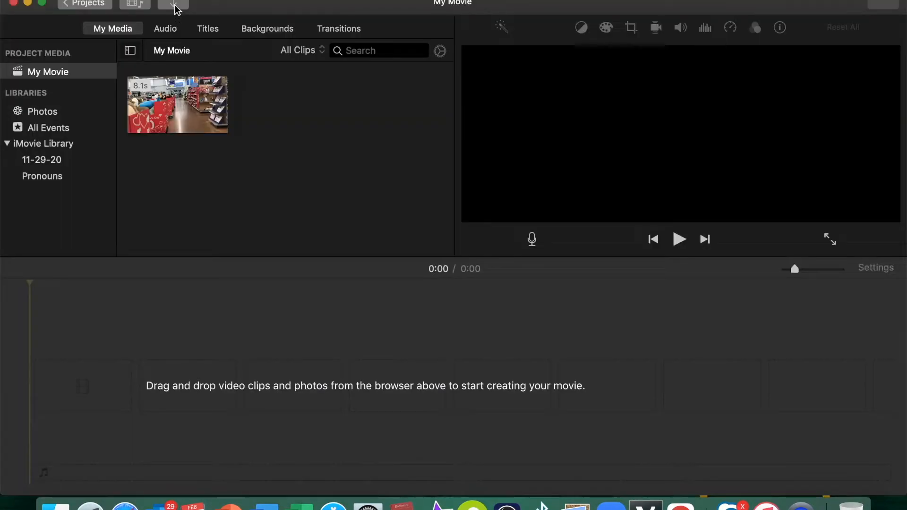
# Import IMG_2489.MOV and IMG_2504.MOV from the 2/5 folder into the project media.
pyautogui.click(175, 6)
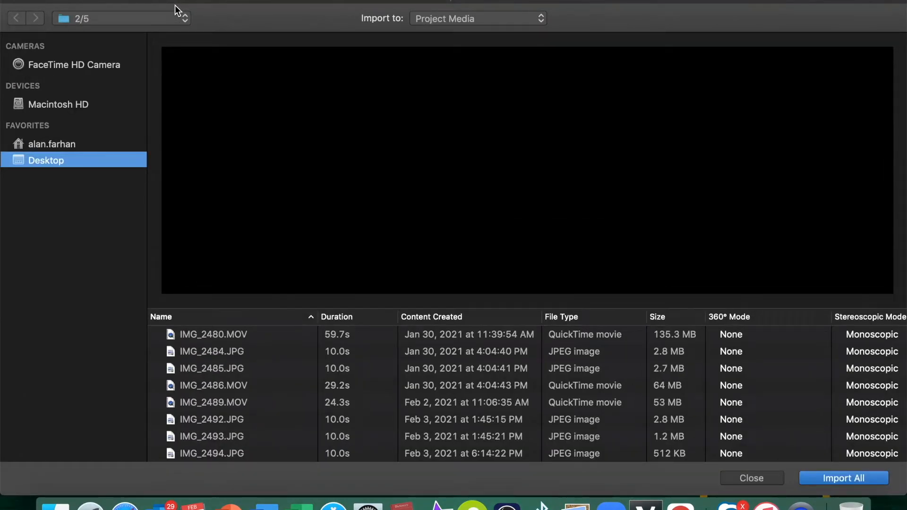
pyautogui.click(222, 404)
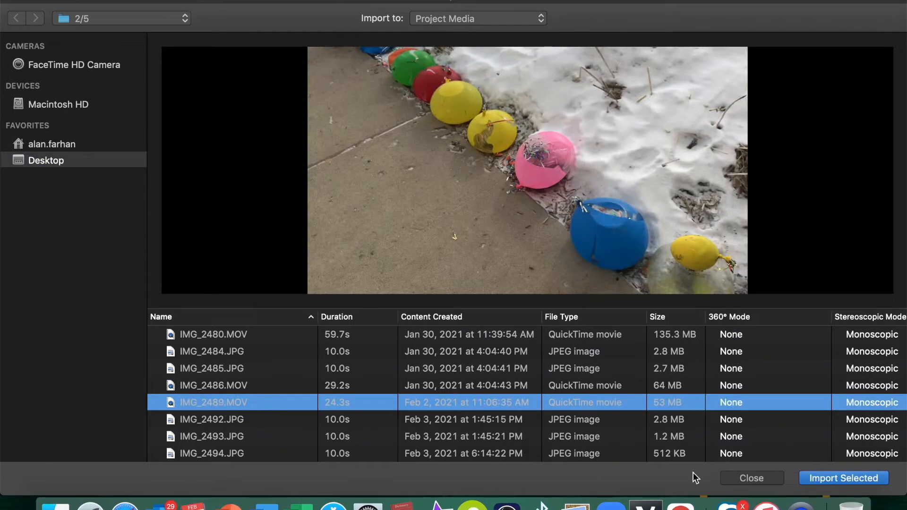
pyautogui.click(822, 480)
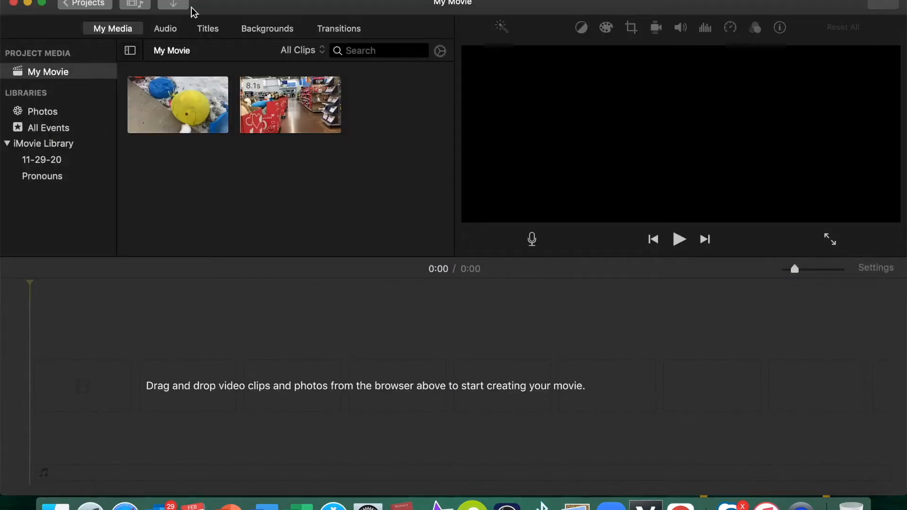
pyautogui.click(174, 6)
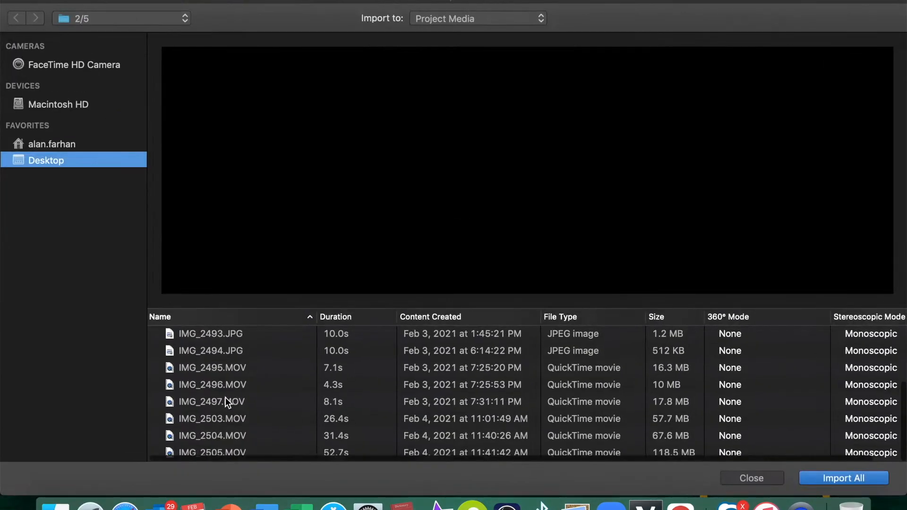
pyautogui.click(214, 437)
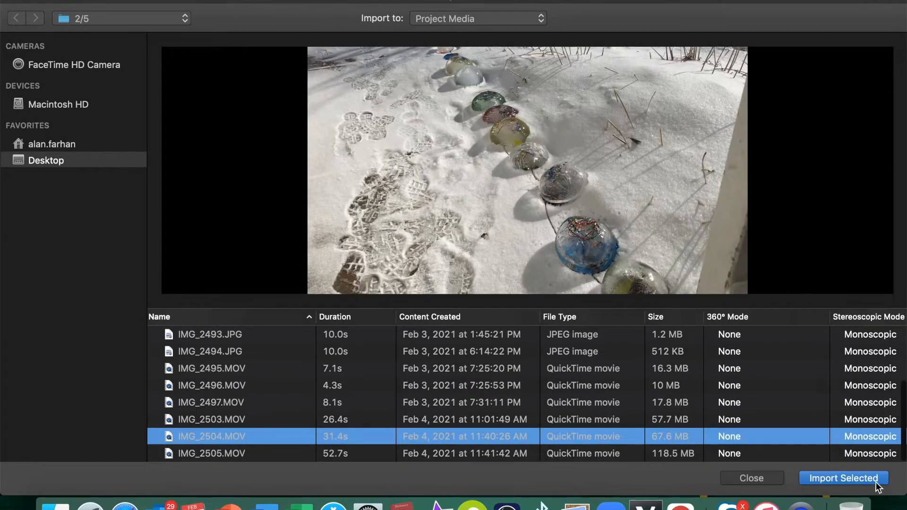
pyautogui.click(855, 478)
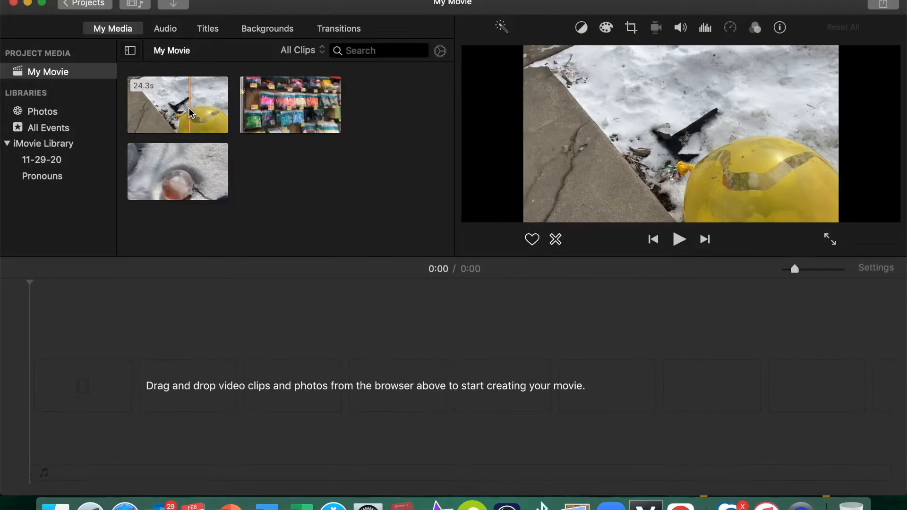
# Build the timeline with the store clip first and the ice-ball clip after it, and insert the colored balloon clip following the store clip.
pyautogui.click(217, 111)
pyautogui.moveTo(290, 114); pyautogui.dragTo(116, 418)
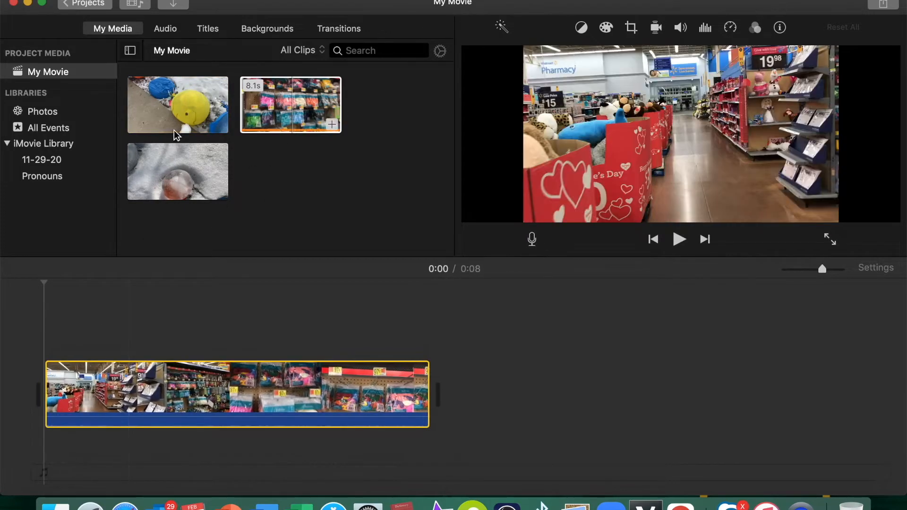
pyautogui.moveTo(180, 171); pyautogui.dragTo(444, 395)
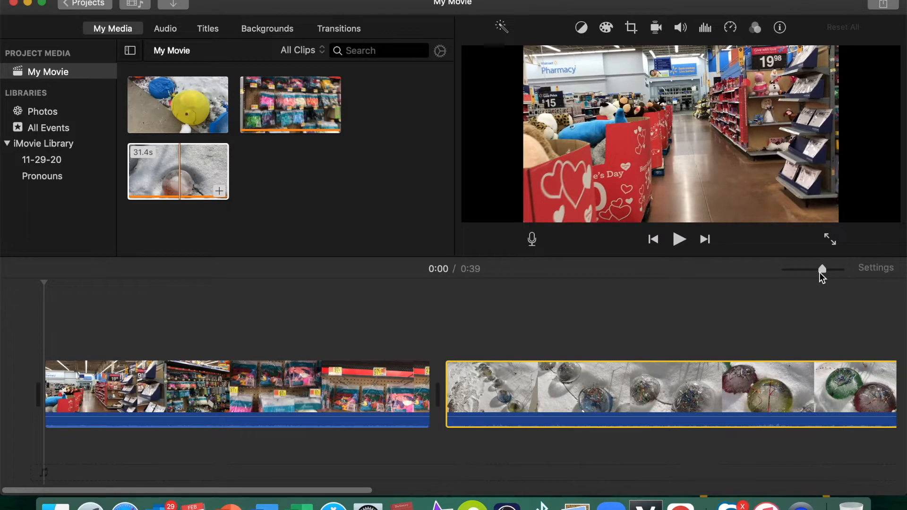
pyautogui.moveTo(821, 272); pyautogui.dragTo(795, 269)
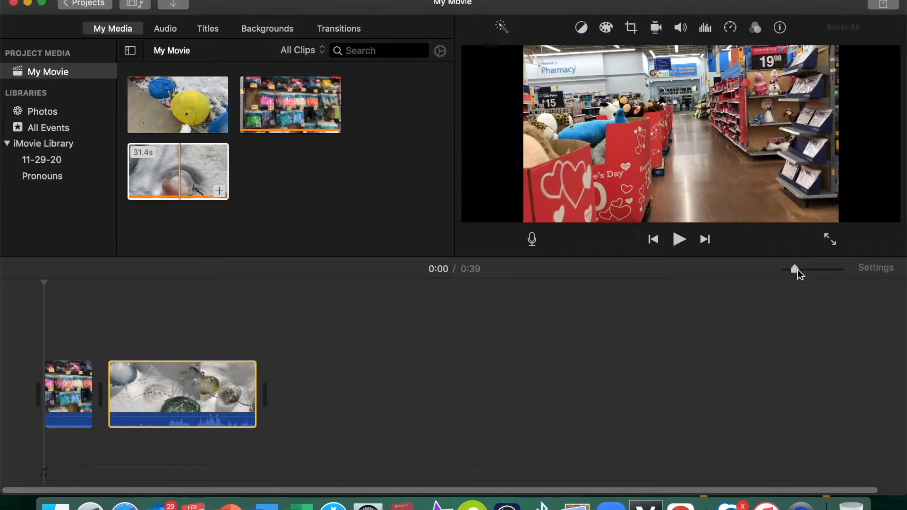
pyautogui.click(197, 156)
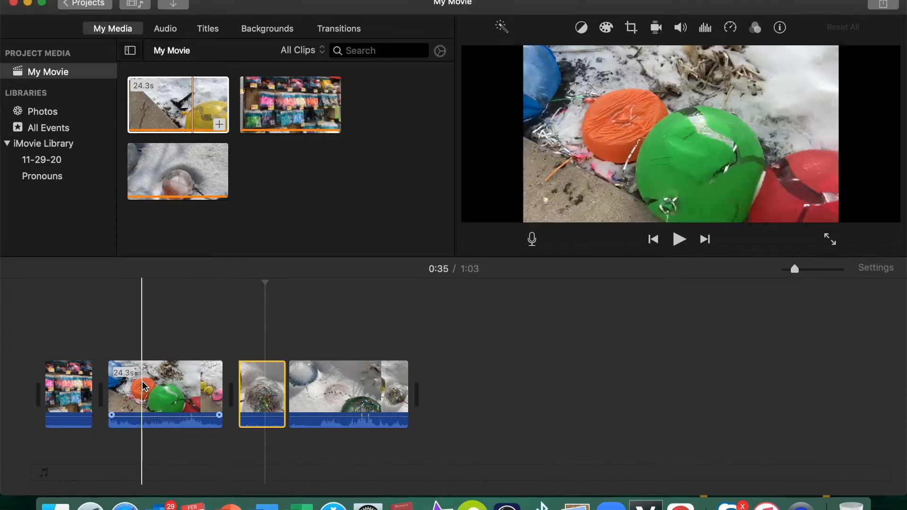
# Split the balloon clip at about 0:25 in the timeline and delete its trailing part and the short ice-ball piece after it.
pyautogui.click(201, 388)
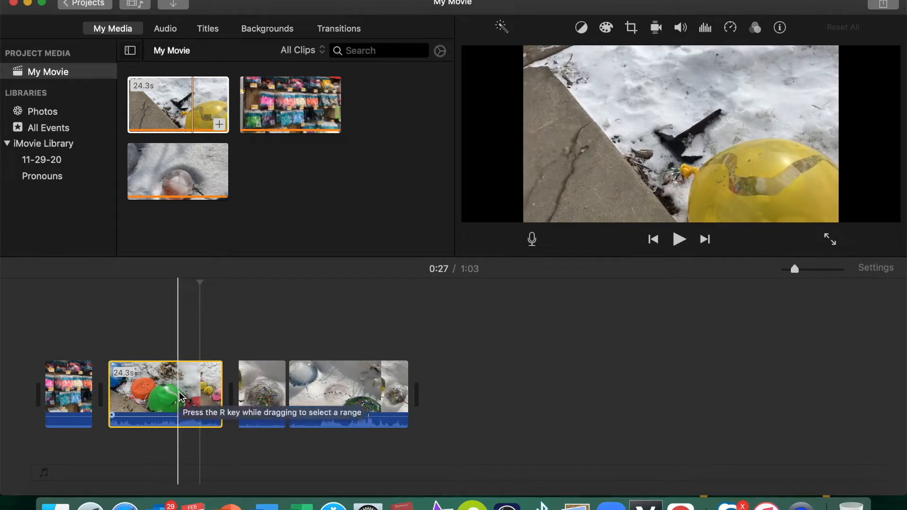
pyautogui.click(192, 399)
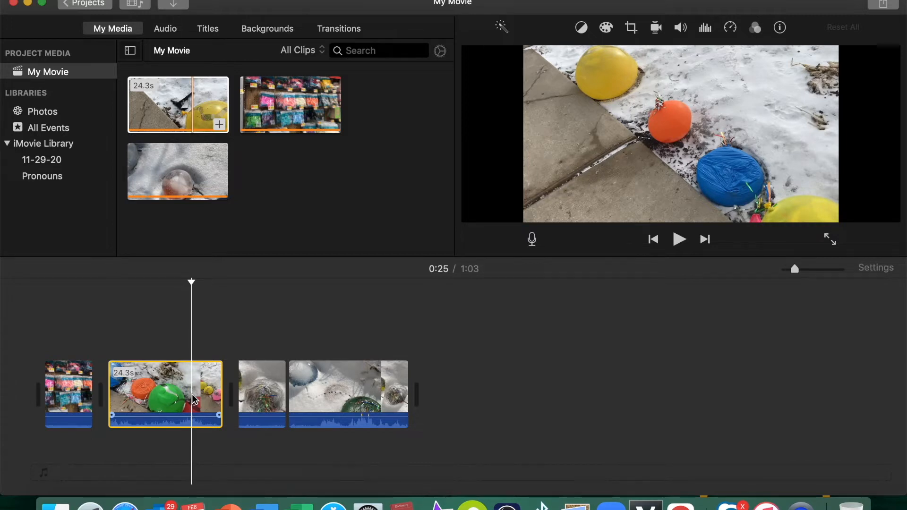
pyautogui.rightClick(194, 399)
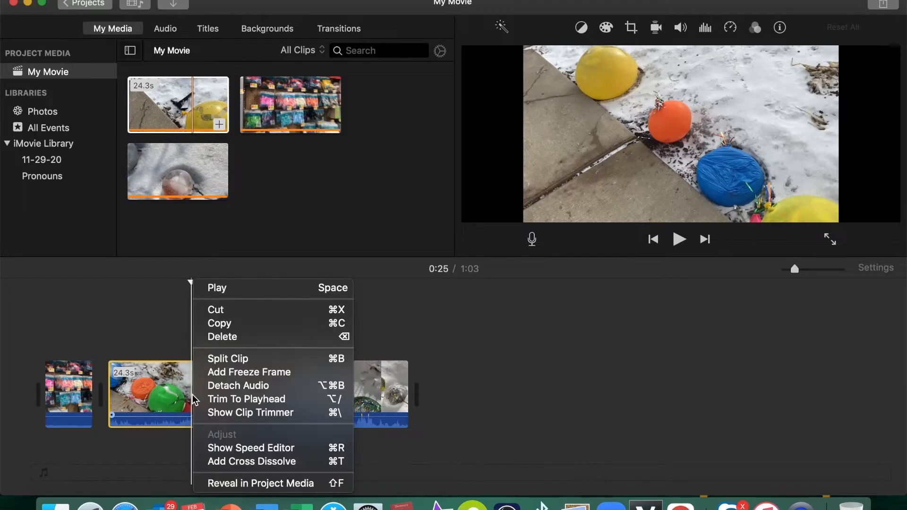
pyautogui.click(215, 359)
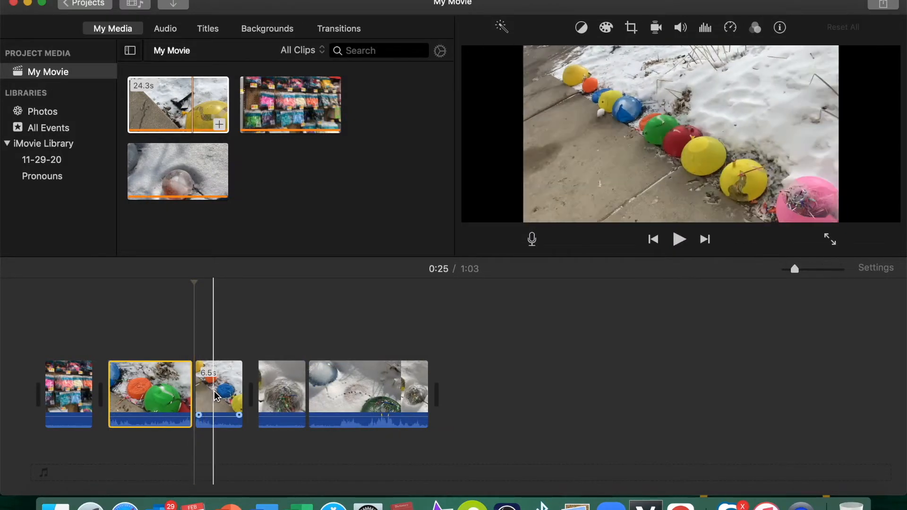
pyautogui.click(214, 394)
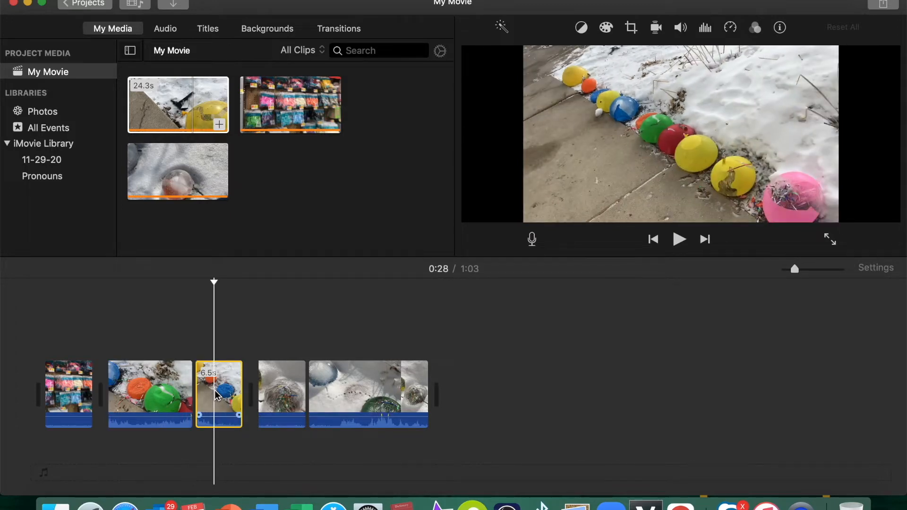
pyautogui.press('Delete')
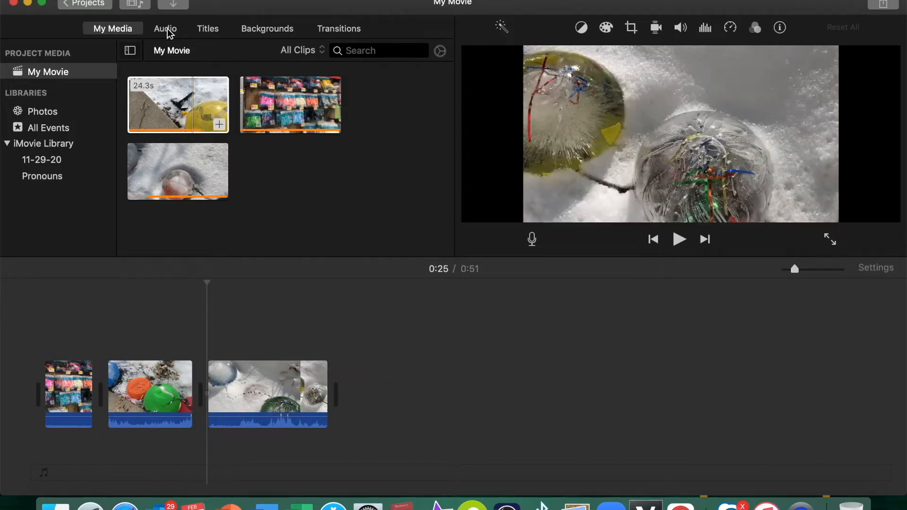
# Preview the Acoustic Sunrise, Airplane Cabin and Airplane Landing sound effects with the system volume raised.
pyautogui.click(166, 30)
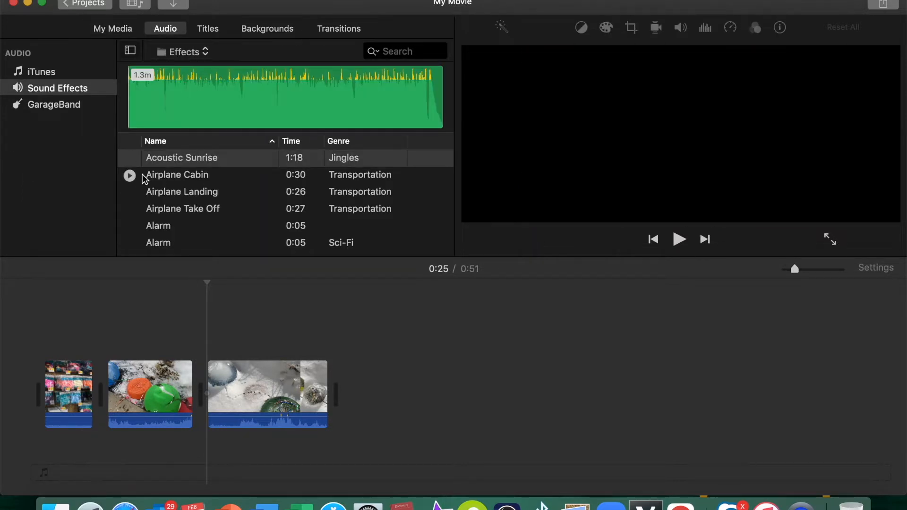
pyautogui.click(131, 159)
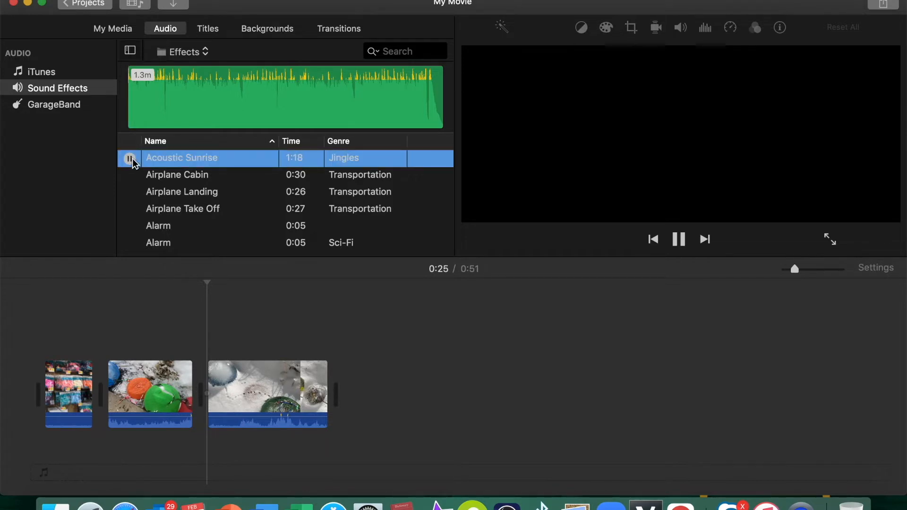
pyautogui.press('XF86AudioRaiseVolume')
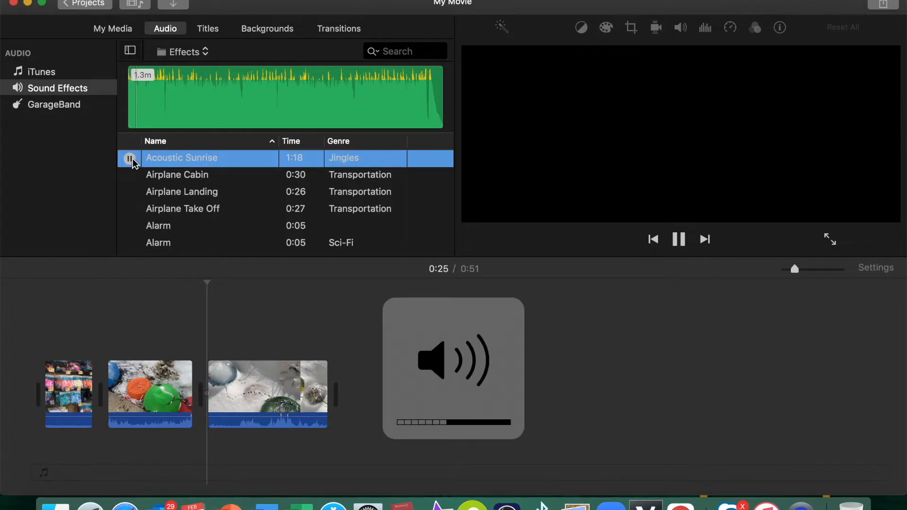
pyautogui.click(130, 176)
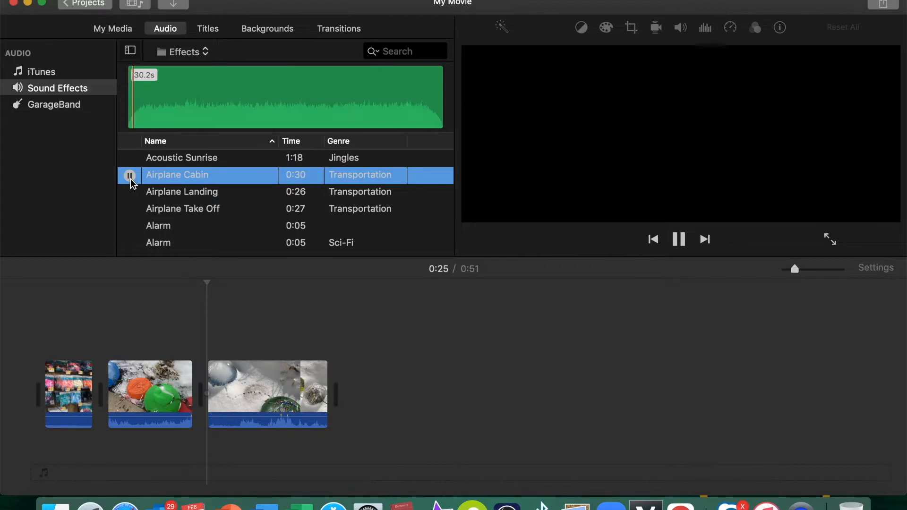
pyautogui.click(129, 192)
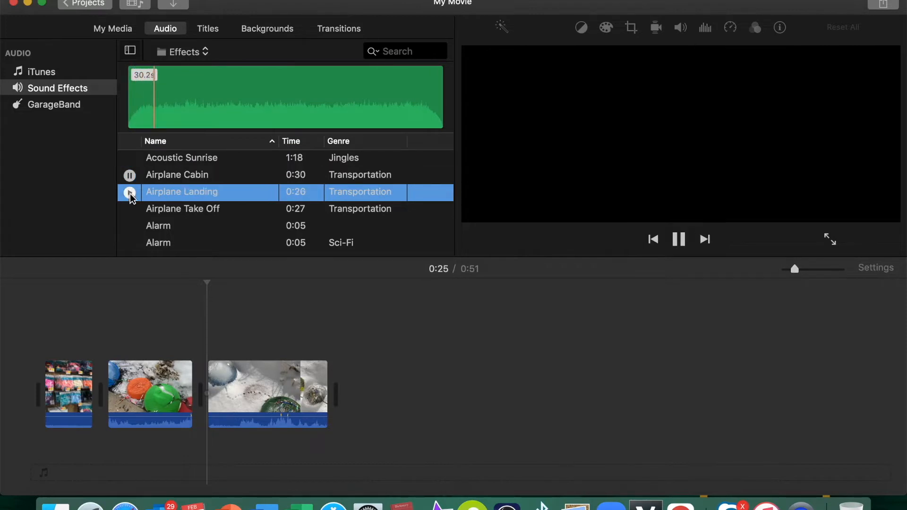
pyautogui.click(129, 158)
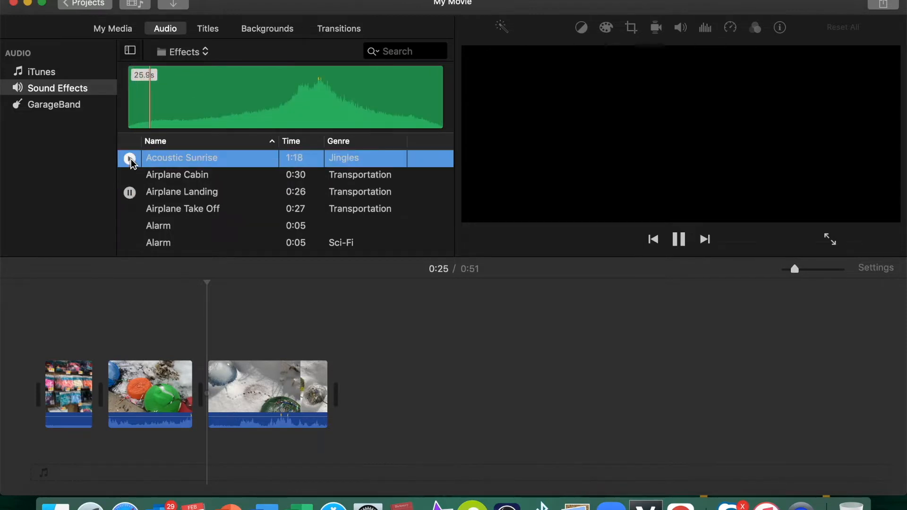
# Add the Acoustic Sunrise sound effect beneath the video clips from the start of the timeline and play the movie from the beginning.
pyautogui.click(185, 160)
pyautogui.moveTo(188, 160); pyautogui.dragTo(56, 441)
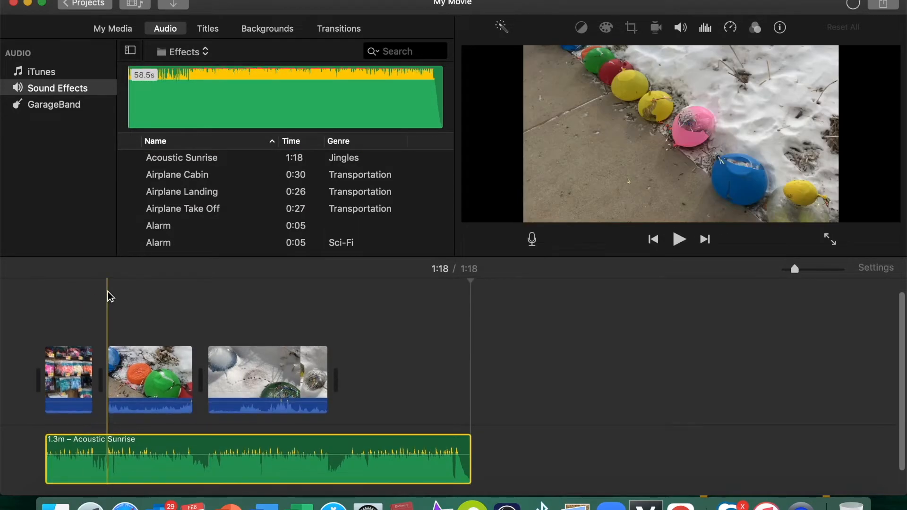
pyautogui.click(47, 315)
pyautogui.click(683, 240)
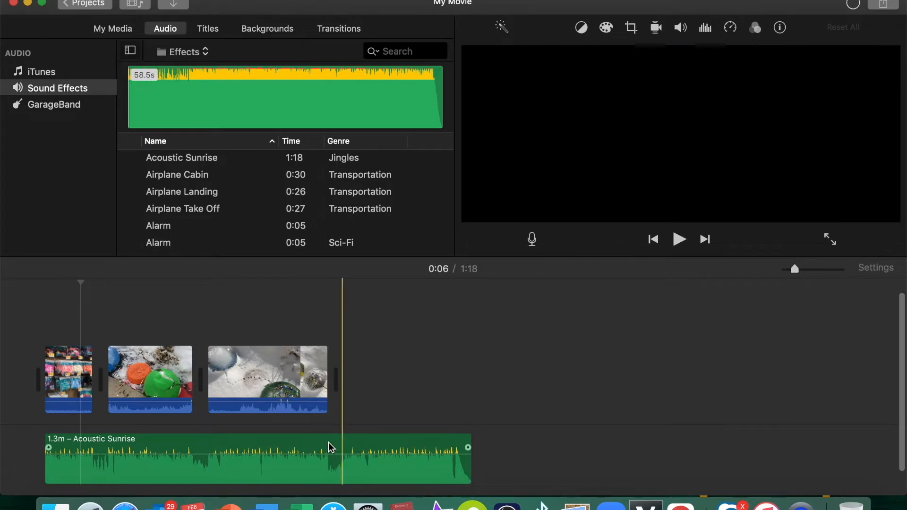
# Split the Acoustic Sunrise track at the end of the last video clip and delete the leftover trailing part.
pyautogui.click(329, 444)
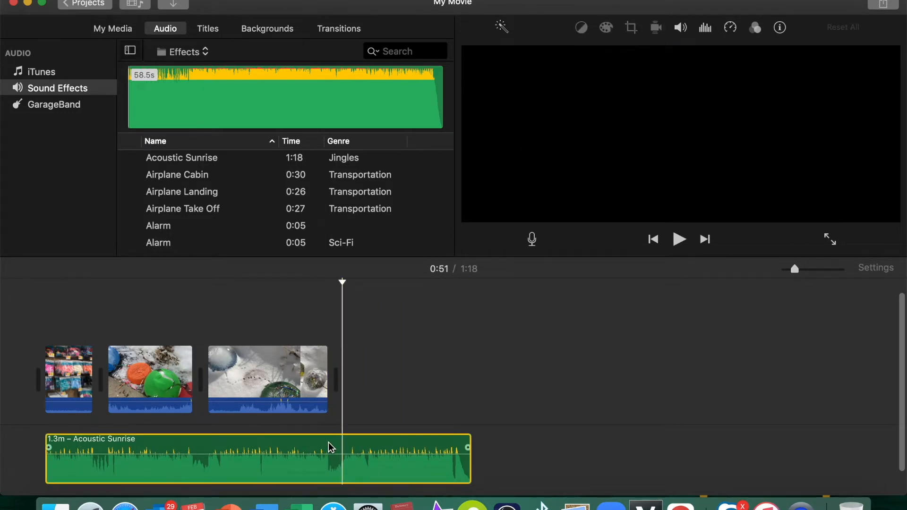
pyautogui.press('super+b')
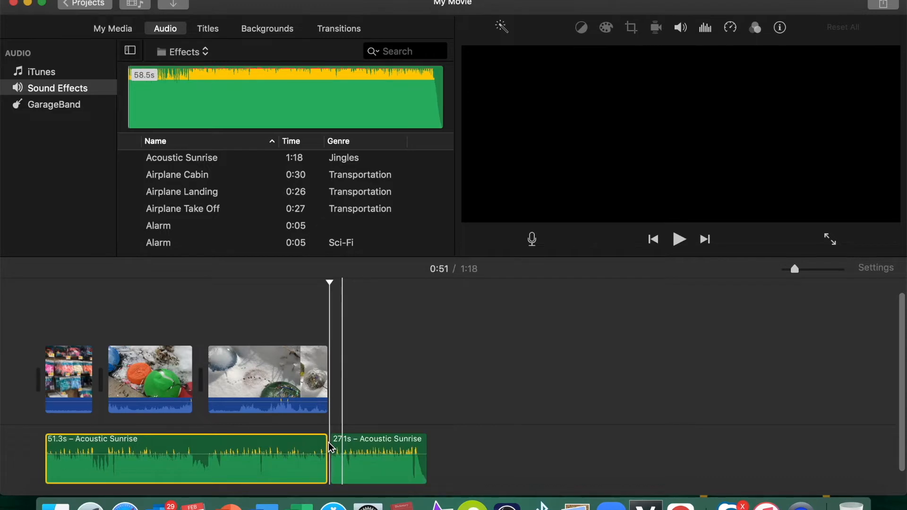
pyautogui.click(373, 441)
pyautogui.press('Delete')
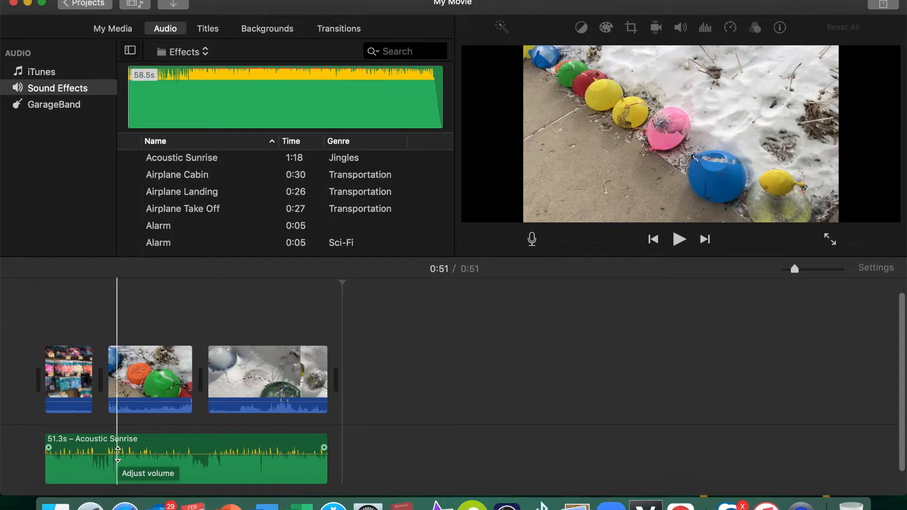
# Lower the volume of the Acoustic Sunrise track and add a fade-in at its start and a fade-out at its end.
pyautogui.moveTo(117, 454)
pyautogui.mouseDown()
pyautogui.moveTo(113, 481)
pyautogui.moveTo(113, 444)
pyautogui.moveTo(111, 479)
pyautogui.moveTo(112, 461)
pyautogui.mouseUp()
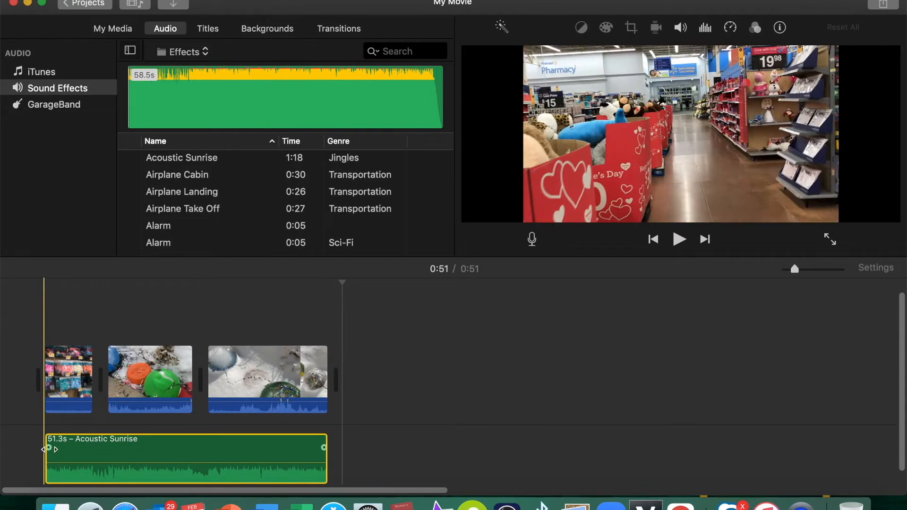
pyautogui.moveTo(49, 449); pyautogui.dragTo(81, 449)
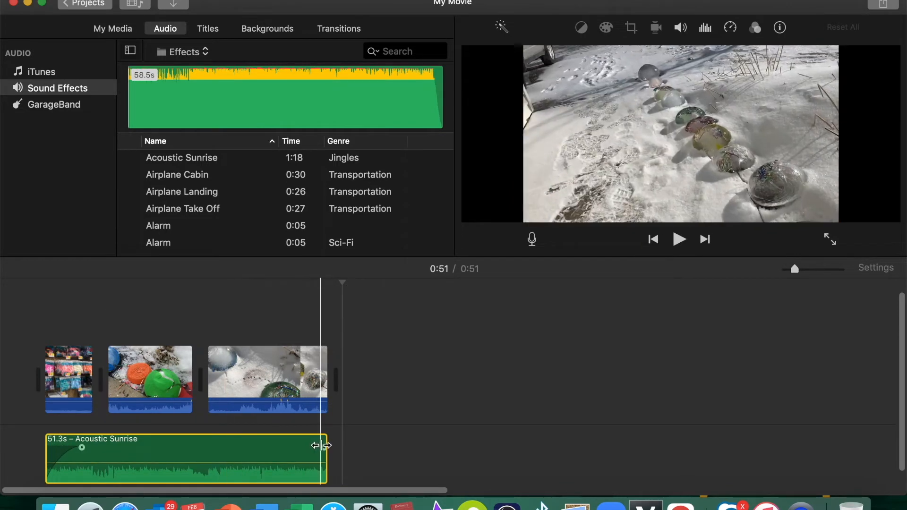
pyautogui.moveTo(324, 449); pyautogui.dragTo(295, 449)
# Lower the volume of the balloon clip's own audio and reduce the Acoustic Sunrise track to nearly silent.
pyautogui.click(110, 330)
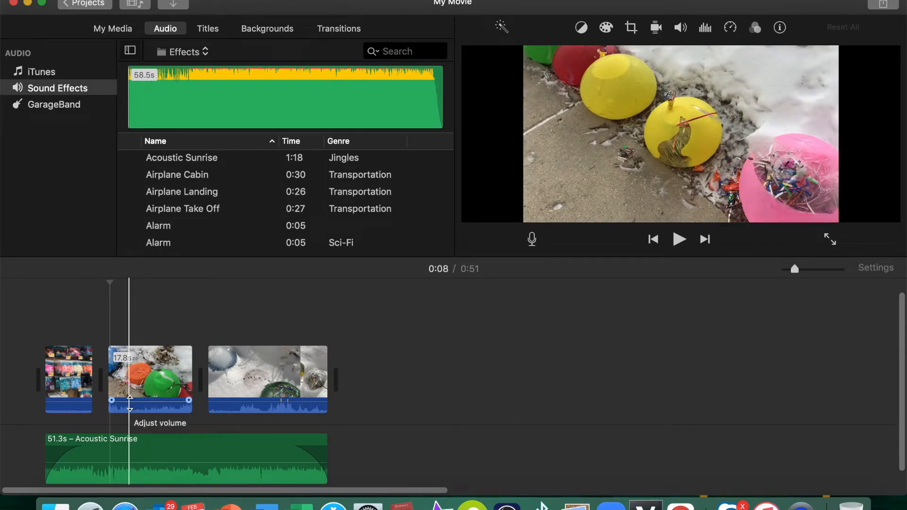
pyautogui.moveTo(129, 402)
pyautogui.mouseDown()
pyautogui.moveTo(128, 417)
pyautogui.moveTo(127, 398)
pyautogui.moveTo(127, 409)
pyautogui.mouseUp()
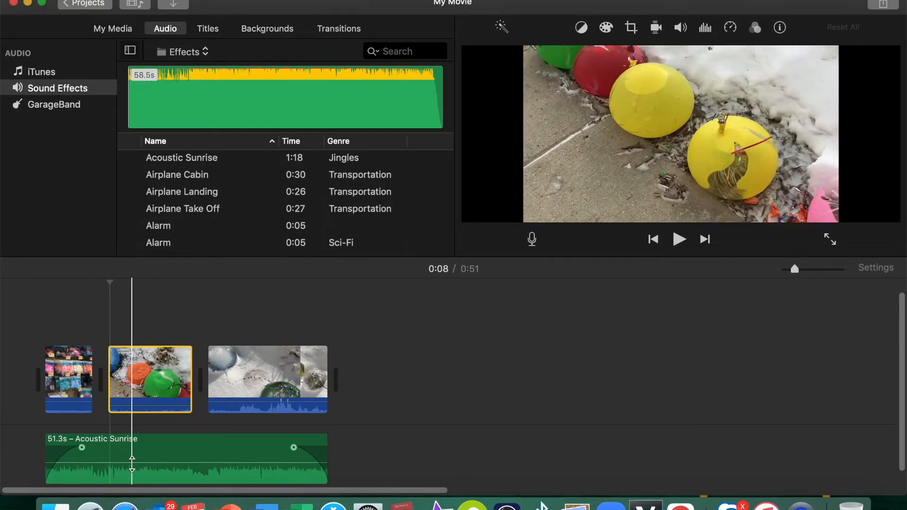
pyautogui.moveTo(132, 463); pyautogui.dragTo(129, 473)
pyautogui.moveTo(128, 470); pyautogui.dragTo(128, 478)
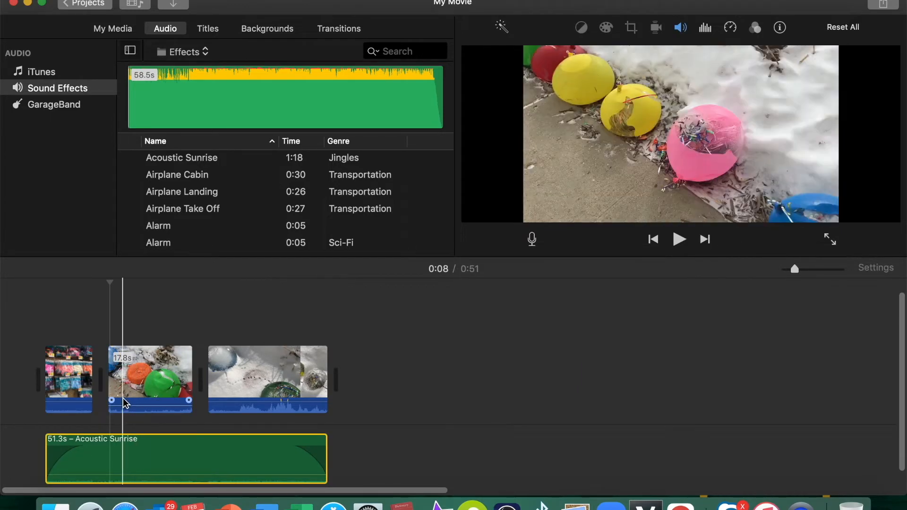
# Detach the audio from the balloon clip and delete the detached audio track.
pyautogui.click(143, 385)
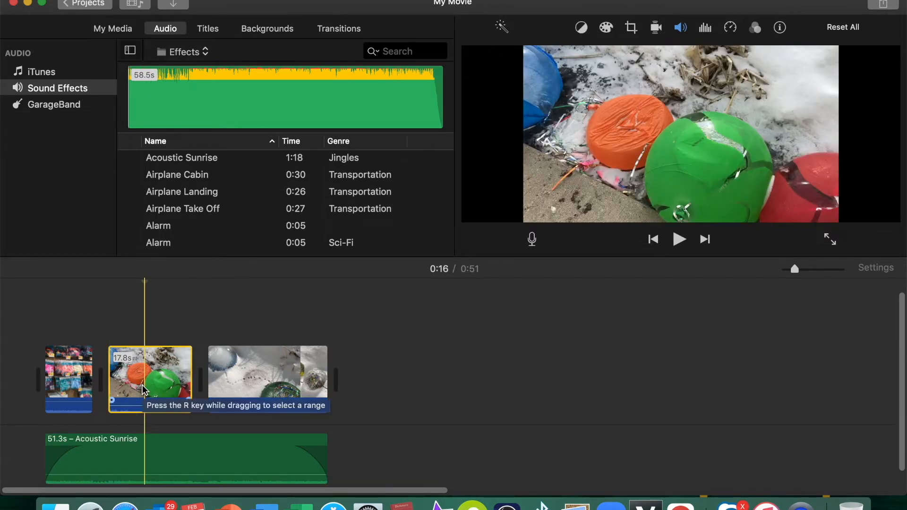
pyautogui.rightClick(142, 386)
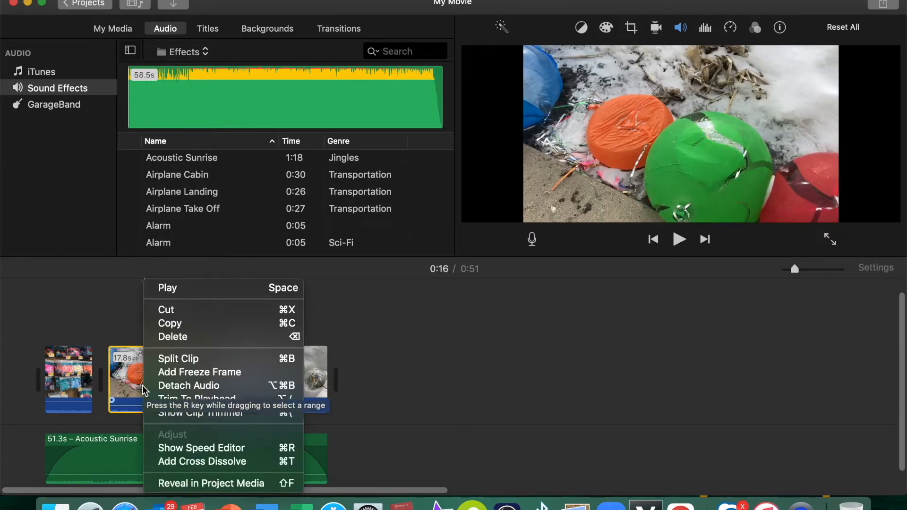
pyautogui.click(178, 386)
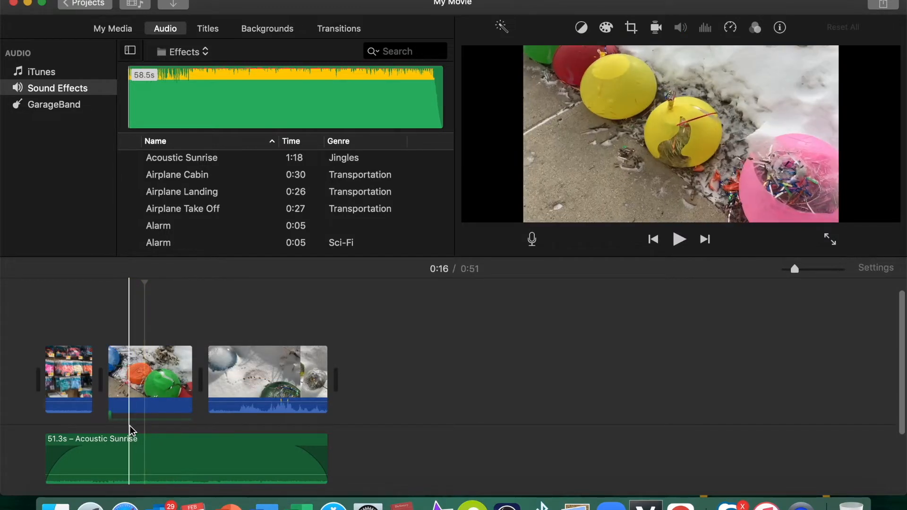
pyautogui.click(131, 422)
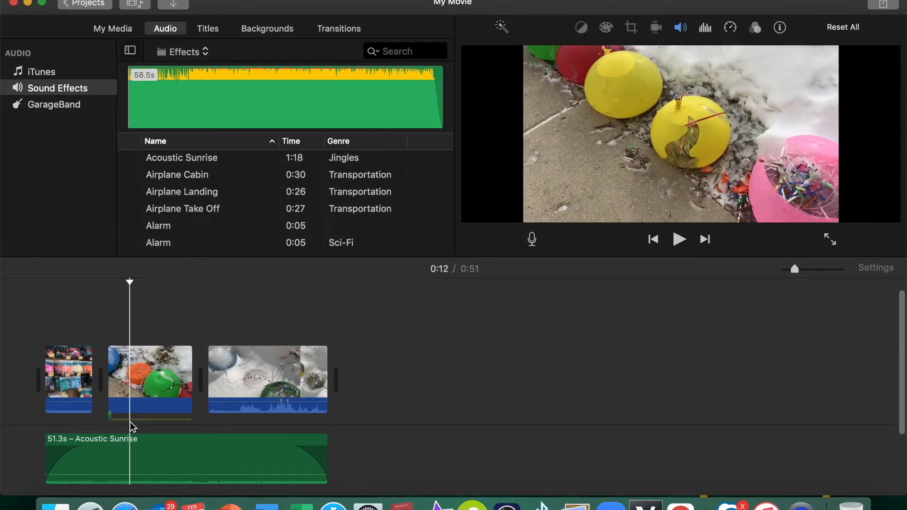
pyautogui.press('Delete')
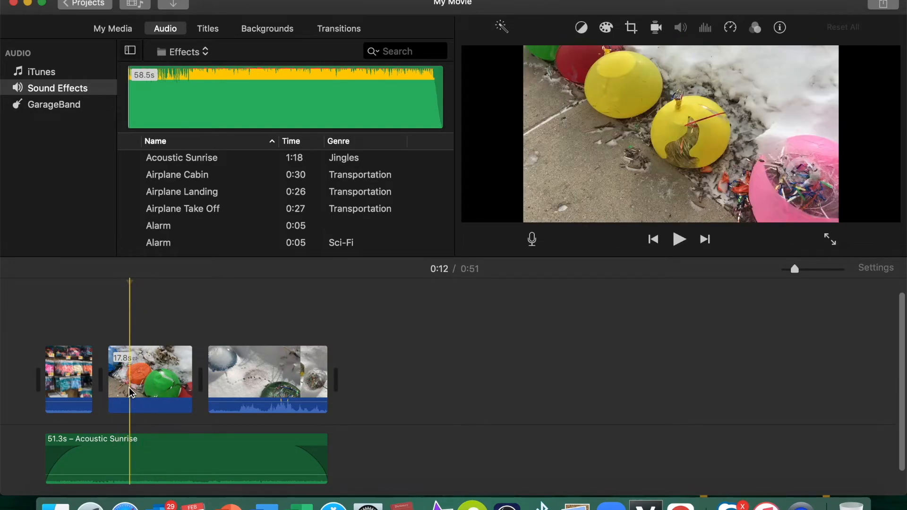
# Add an Expand title above the start of the store clip with the text "ICE BALL".
pyautogui.click(208, 29)
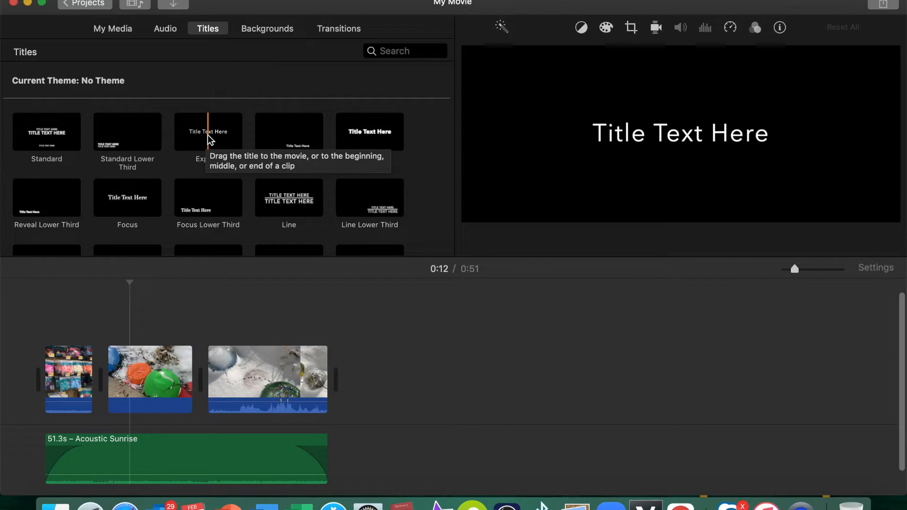
pyautogui.click(208, 134)
pyautogui.moveTo(208, 135); pyautogui.dragTo(50, 335)
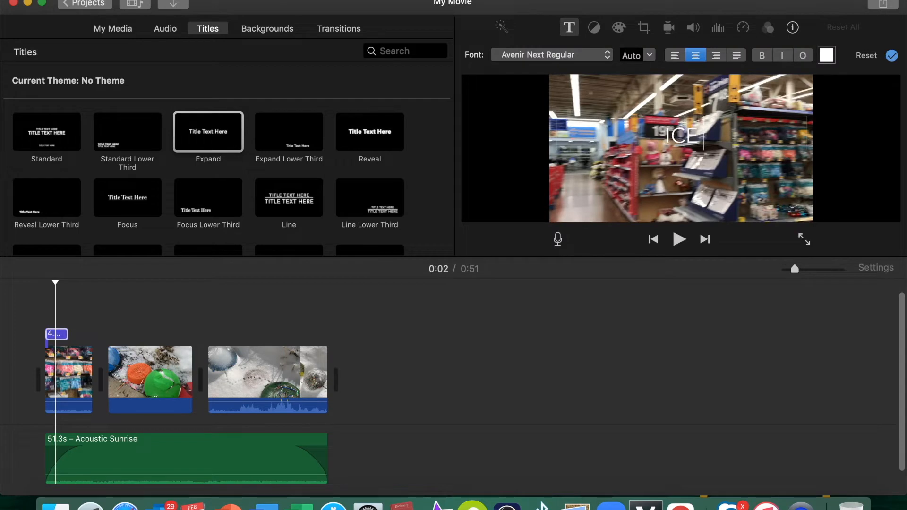
pyautogui.write('B')
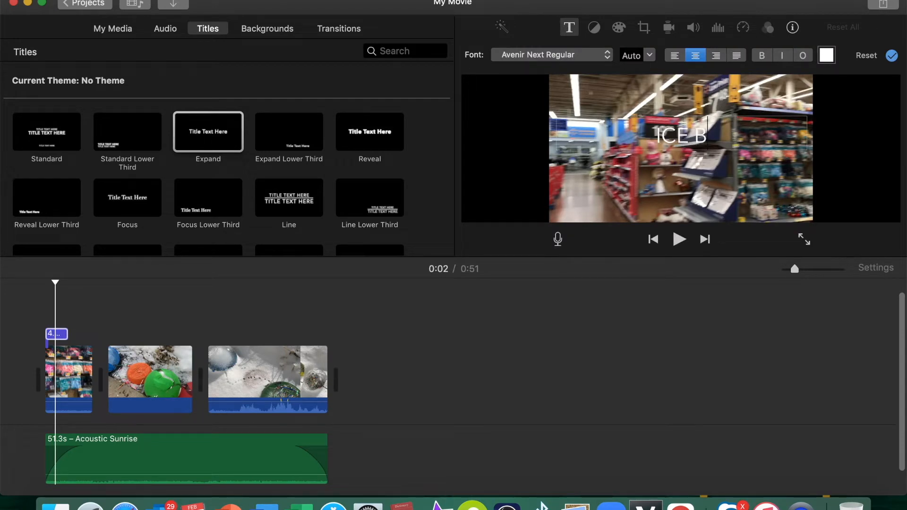
pyautogui.write('ALL')
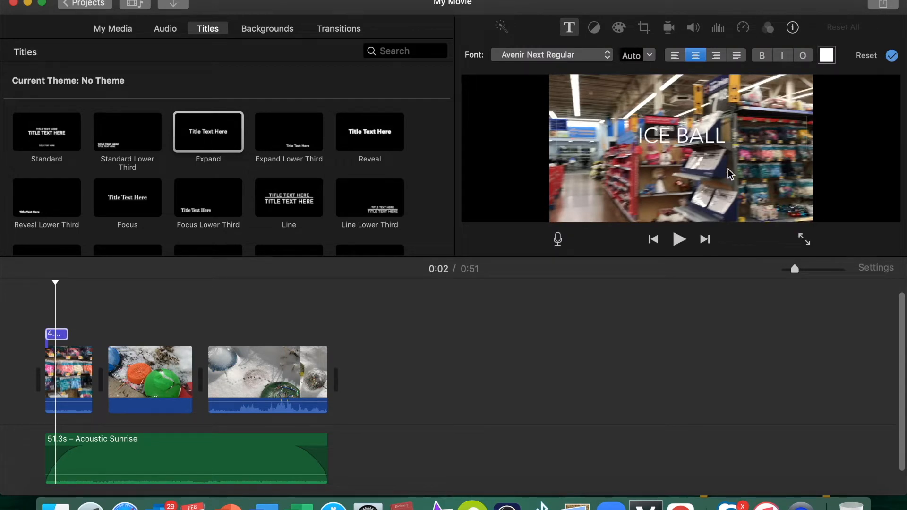
# Try blue and purple on the ICE BALL title text, set it to red, and play the movie from the beginning.
pyautogui.tripleClick(704, 140)
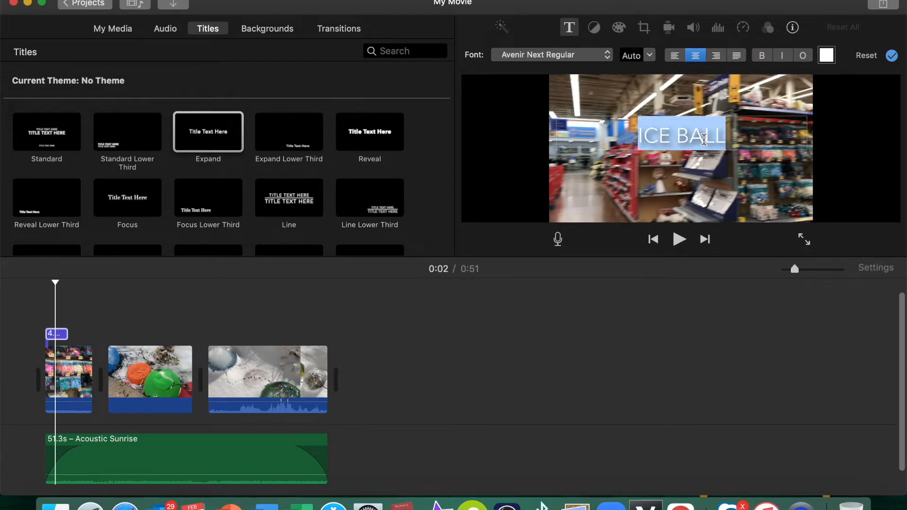
pyautogui.click(827, 56)
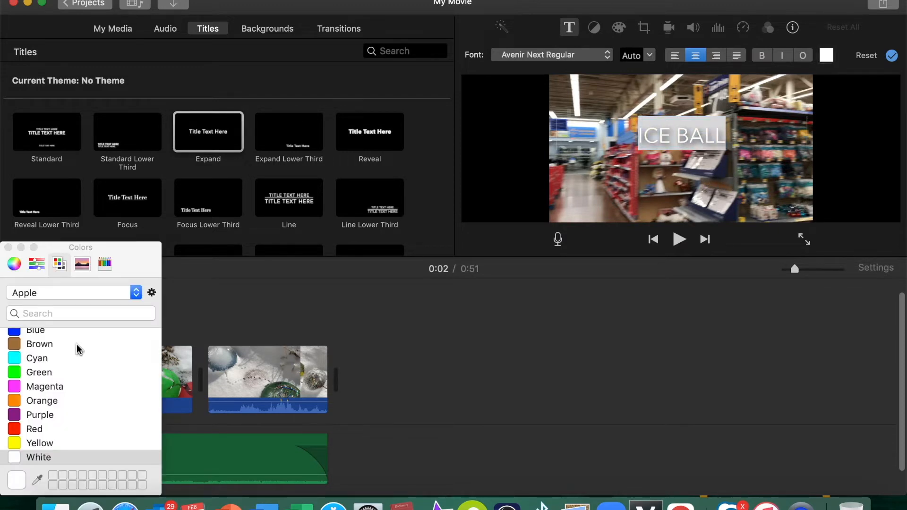
pyautogui.scroll(1, 19, 336)
pyautogui.click(19, 337)
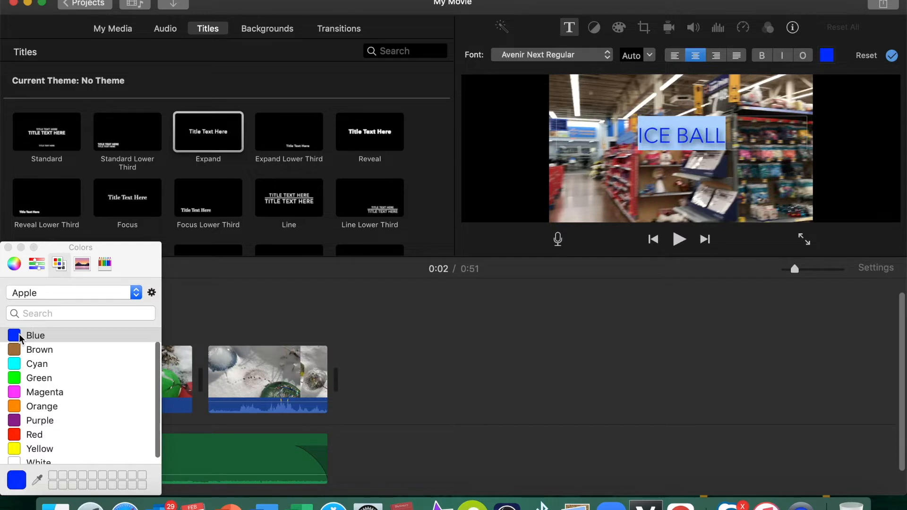
pyautogui.click(16, 422)
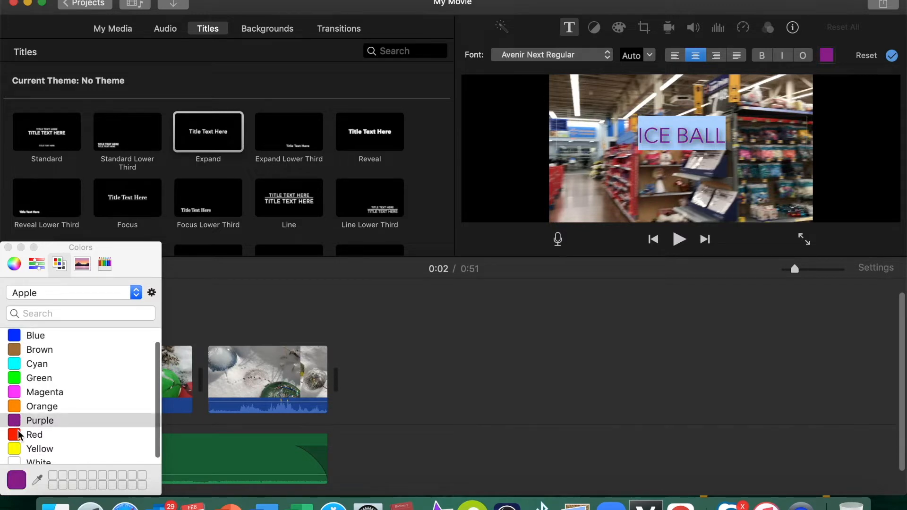
pyautogui.click(22, 434)
pyautogui.click(640, 152)
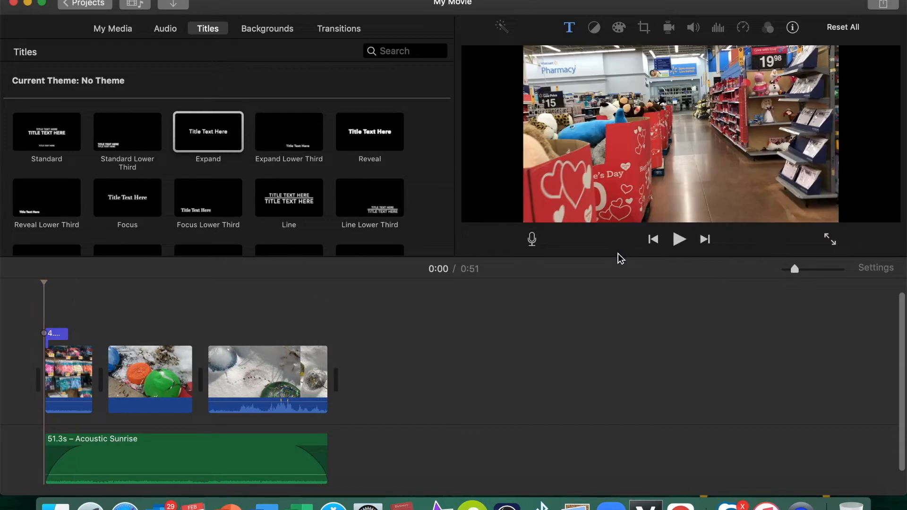
pyautogui.click(678, 240)
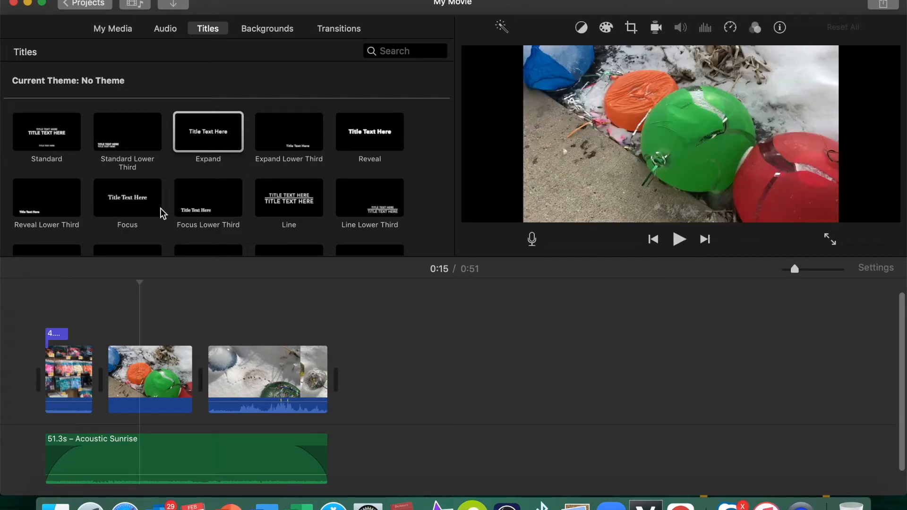
# Add Scrolling Credits after the last clip and fill in the first two rows with names and the roles Director and Editor.
pyautogui.scroll(-3, 232, 168)
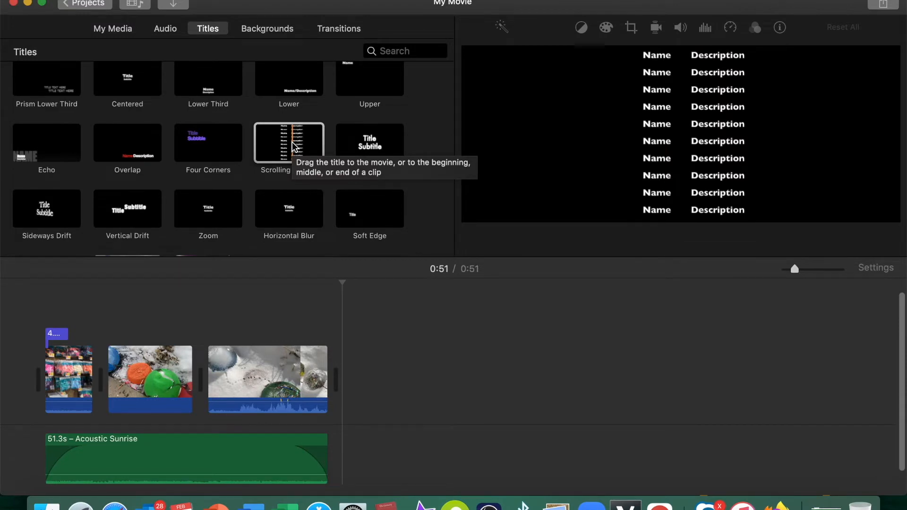
pyautogui.moveTo(294, 147); pyautogui.dragTo(342, 411)
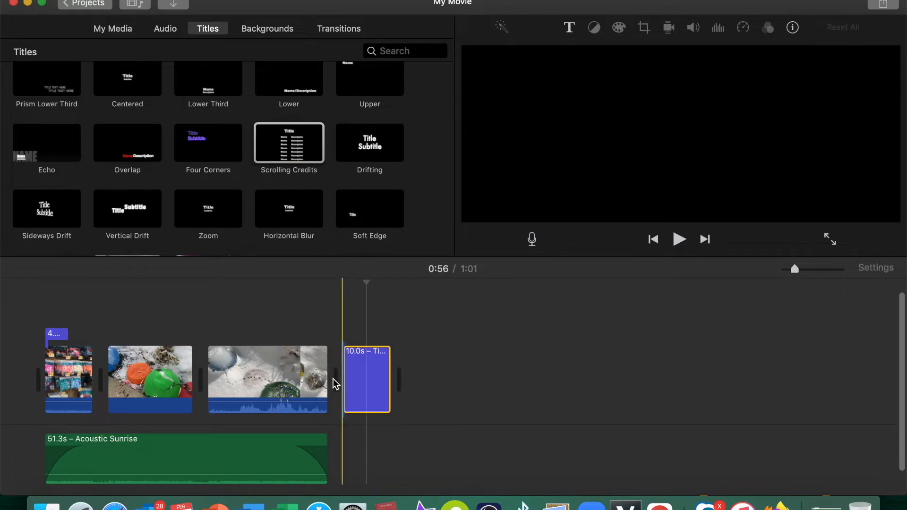
pyautogui.doubleClick(642, 110)
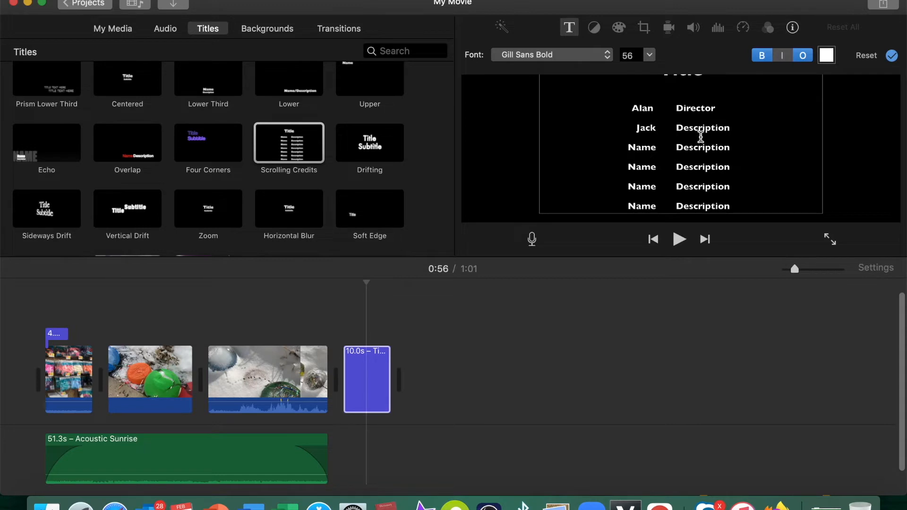
pyautogui.doubleClick(702, 128)
pyautogui.write('Edi')
# Play the movie from about 0:47 through the scrolling credits with the system volume raised.
pyautogui.click(313, 314)
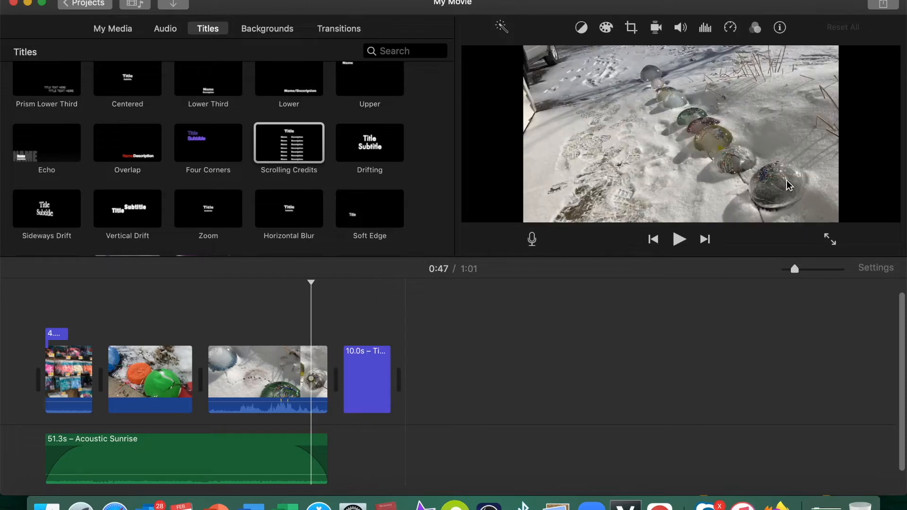
pyautogui.click(679, 239)
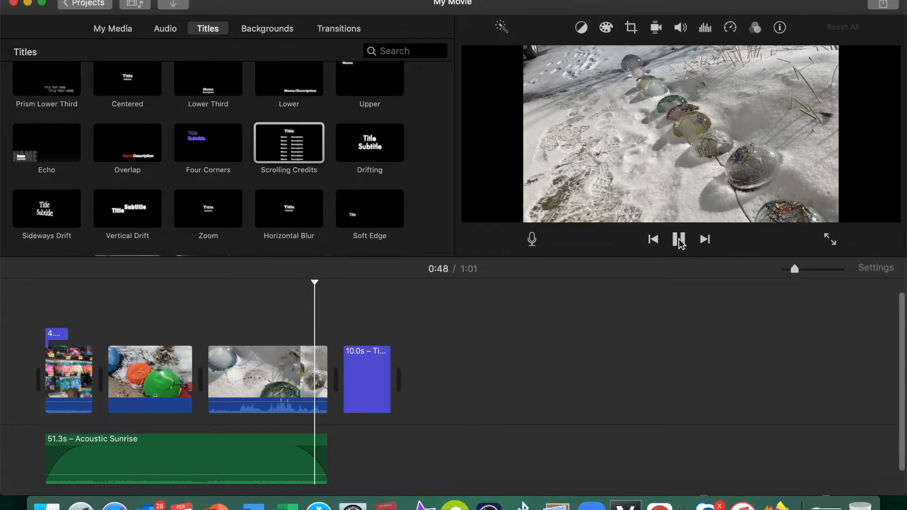
pyautogui.press('F12')
pyautogui.press('F12')
pyautogui.press('F12')
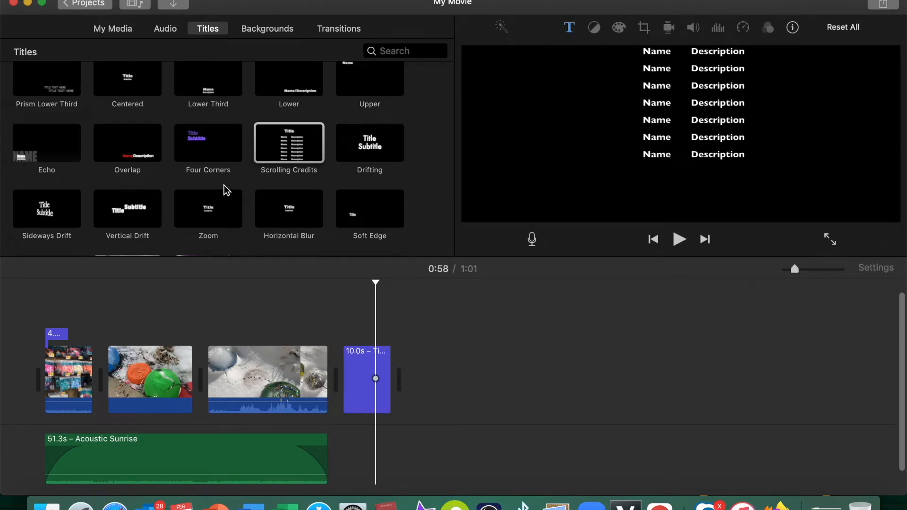
pyautogui.scroll(-5, 224, 185)
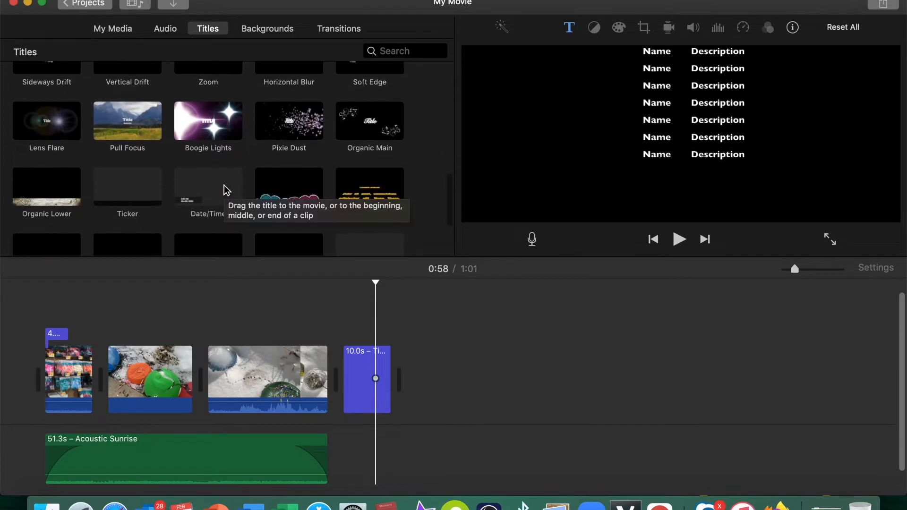
pyautogui.scroll(-5, 224, 188)
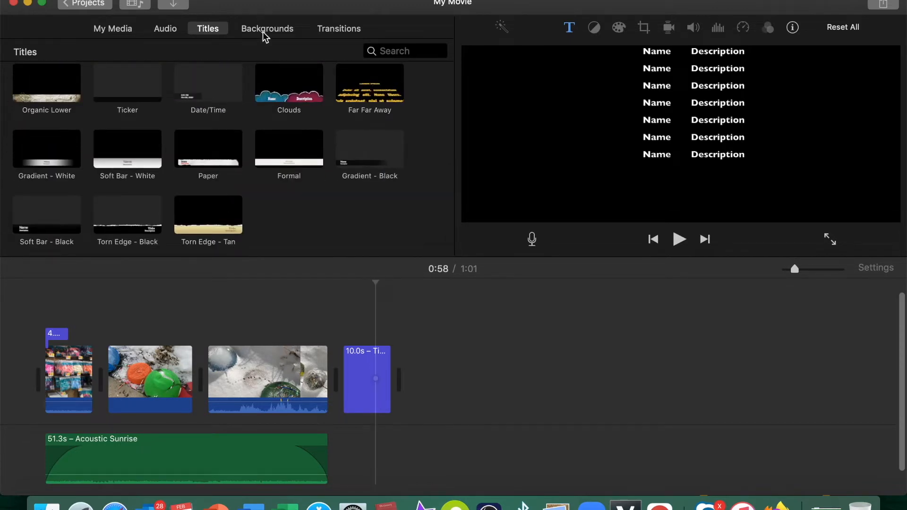
# Overlay a map background near the end of the ice-ball clip and insert the Curtain background between the balloon and ice-ball clips.
pyautogui.click(262, 32)
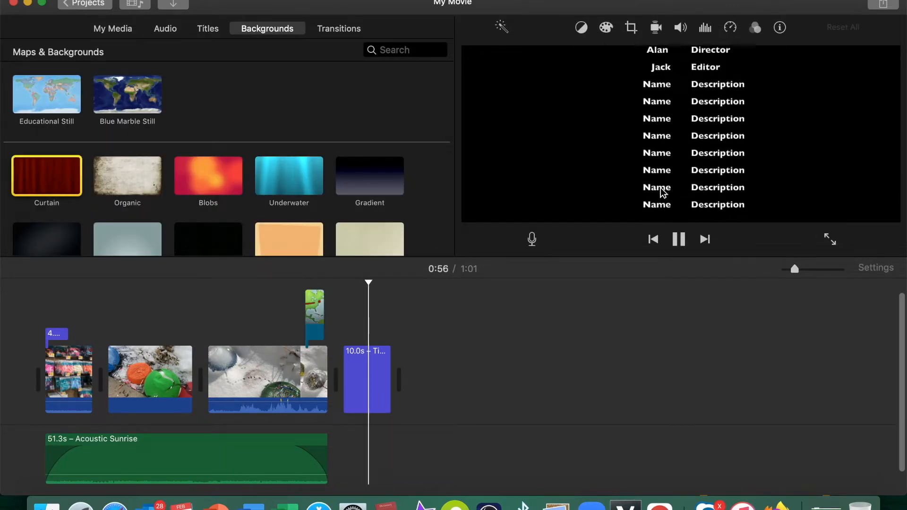
pyautogui.click(680, 239)
pyautogui.moveTo(61, 168); pyautogui.dragTo(190, 378)
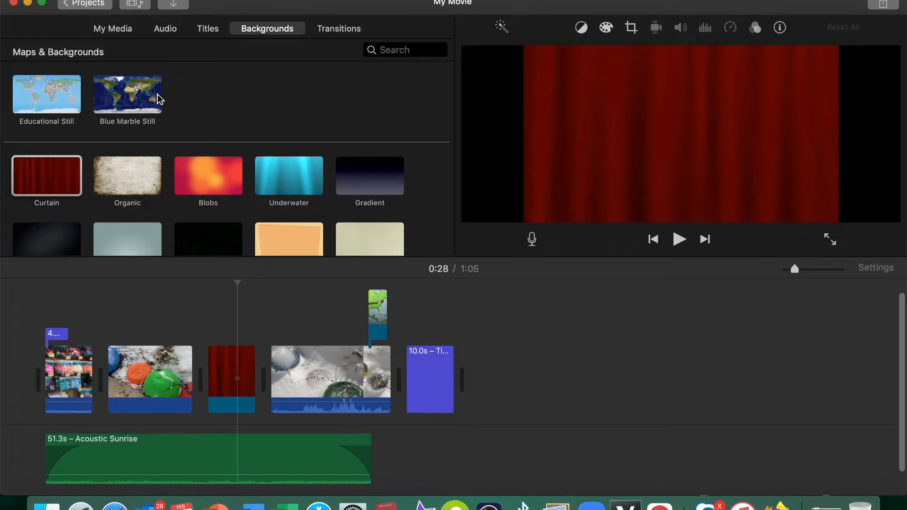
# Add an Expand title over the red curtain background and set its text to "After Three Hours".
pyautogui.click(206, 30)
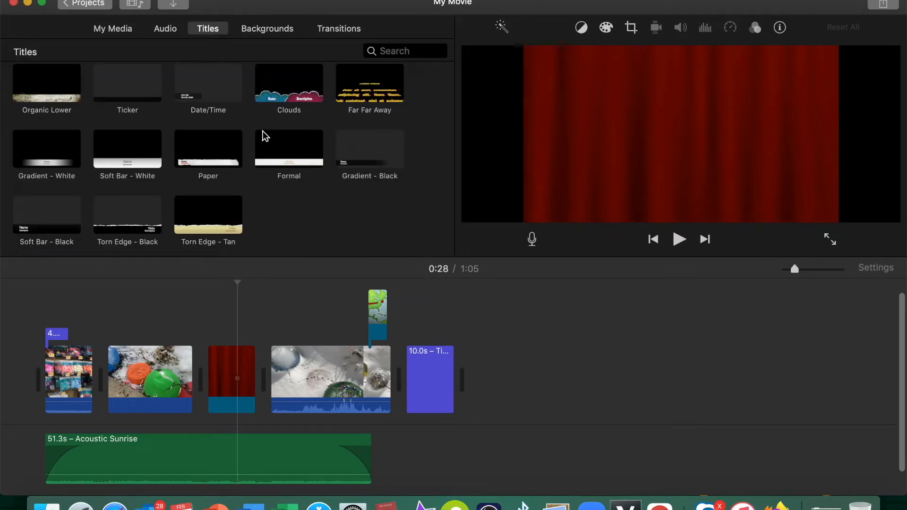
pyautogui.click(208, 132)
pyautogui.moveTo(209, 132); pyautogui.dragTo(218, 340)
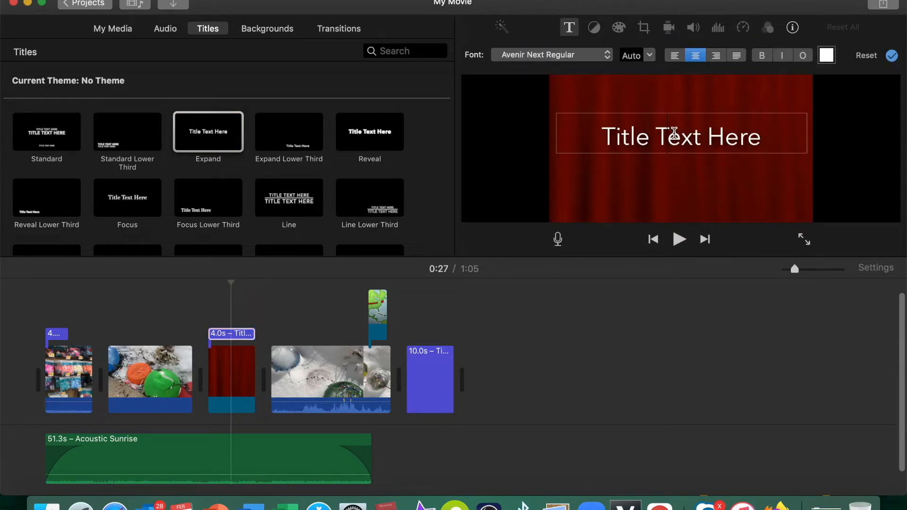
pyautogui.write('After three')
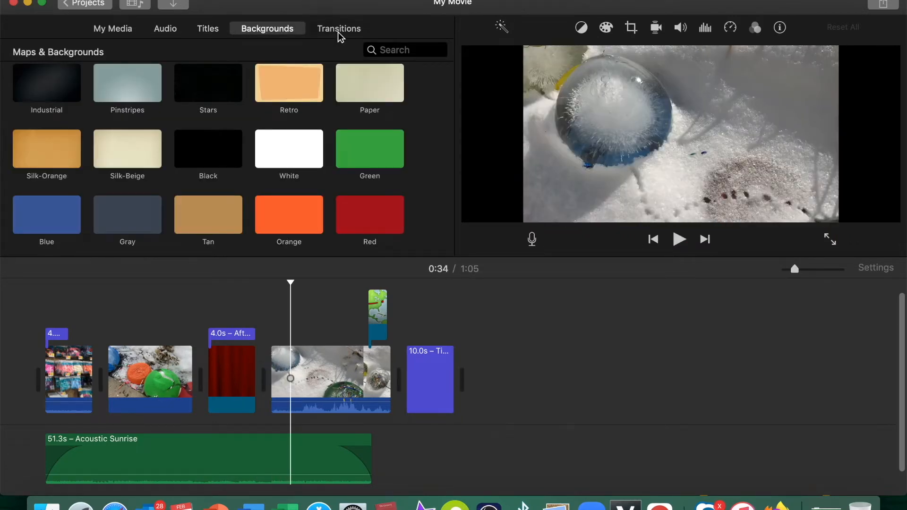
# Add a Spin In transition between the store clip and the balloon clip and play the result.
pyautogui.click(338, 31)
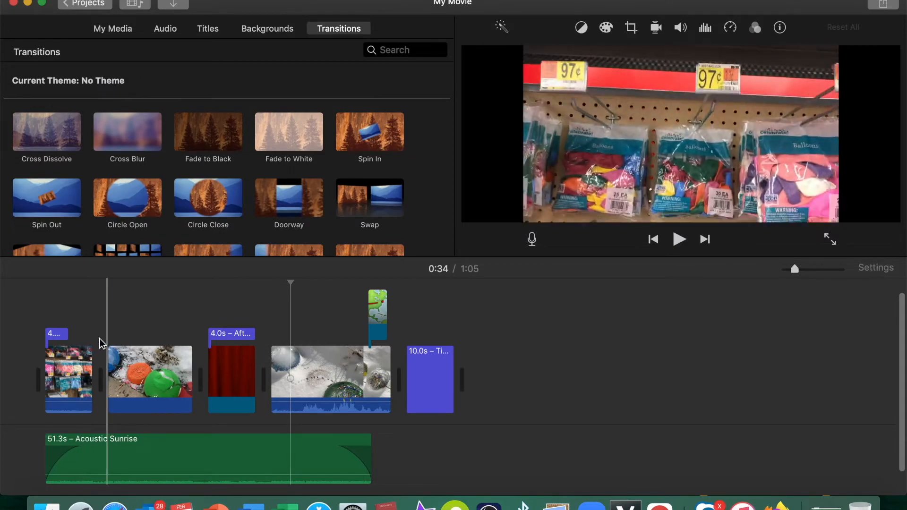
pyautogui.click(84, 331)
pyautogui.click(679, 239)
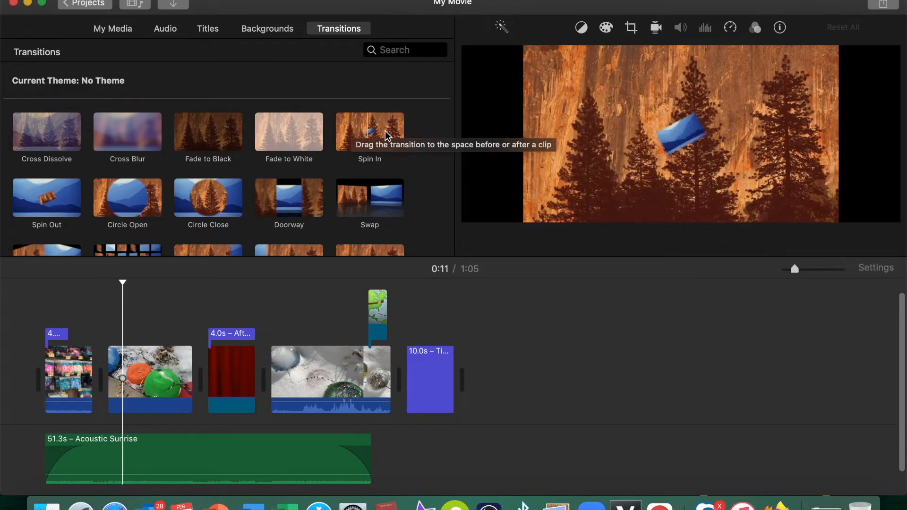
pyautogui.moveTo(373, 135); pyautogui.dragTo(97, 378)
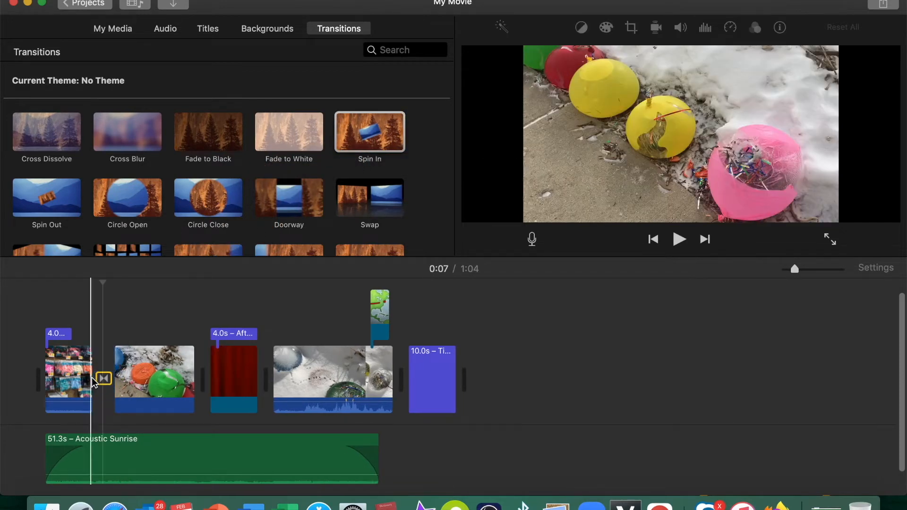
pyautogui.click(682, 239)
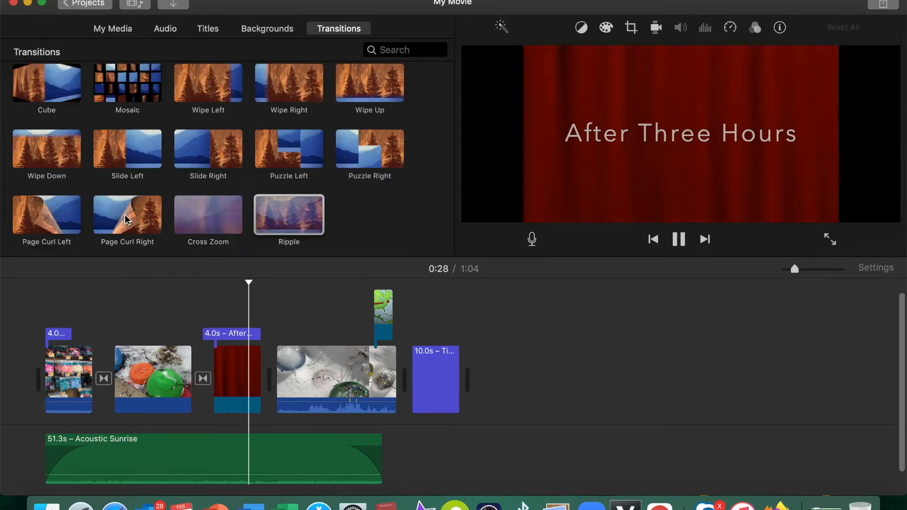
# Add a Page Curl Right transition between the ice-ball clip and the scrolling credits and play it.
pyautogui.moveTo(125, 215); pyautogui.dragTo(403, 373)
pyautogui.click(678, 240)
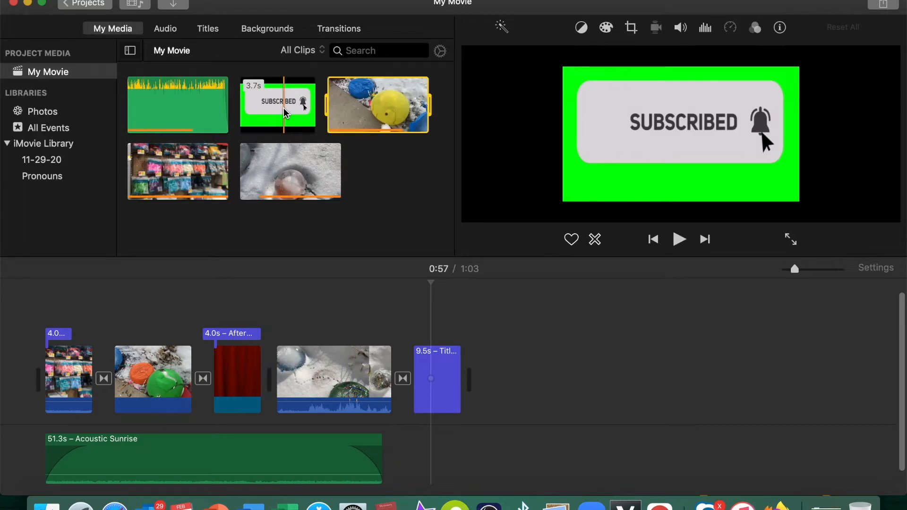
# Overlay the green-screen SUBSCRIBED clip above the end of the ice-ball clip and play that section.
pyautogui.moveTo(286, 113); pyautogui.dragTo(372, 326)
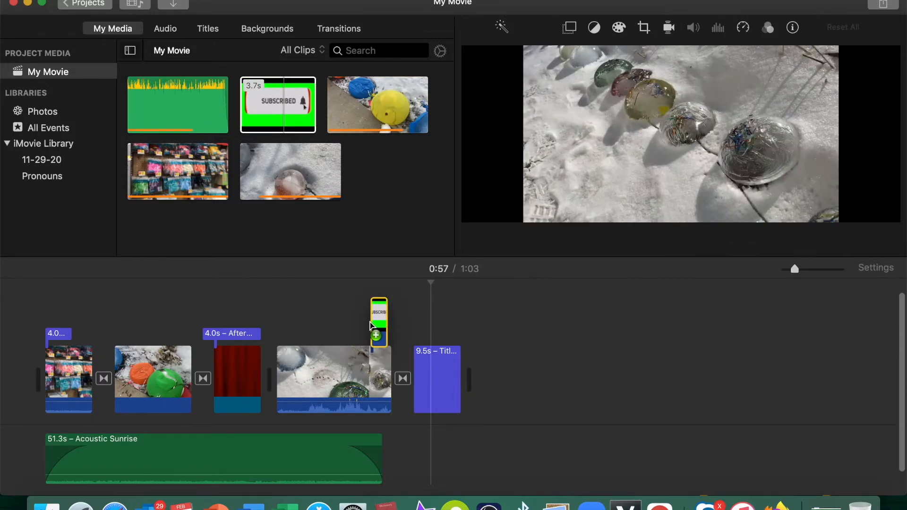
pyautogui.moveTo(372, 326); pyautogui.dragTo(371, 325)
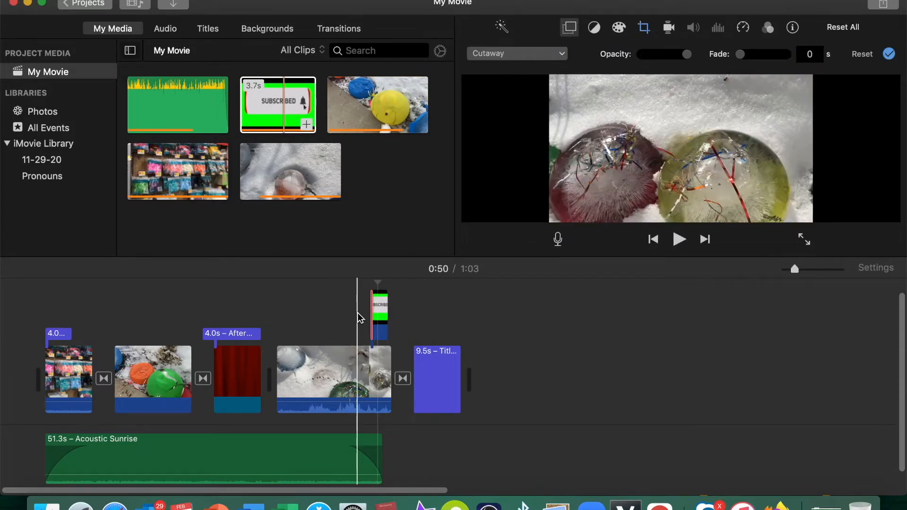
pyautogui.click(358, 313)
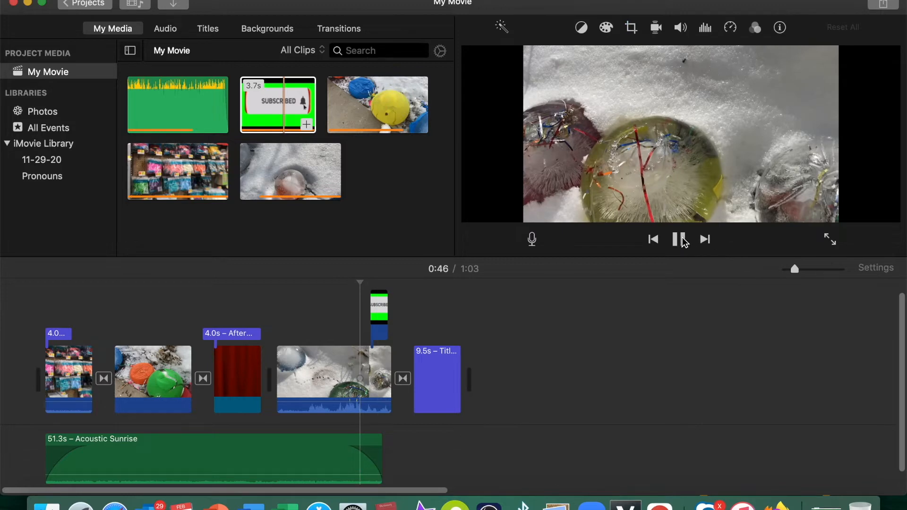
pyautogui.click(681, 240)
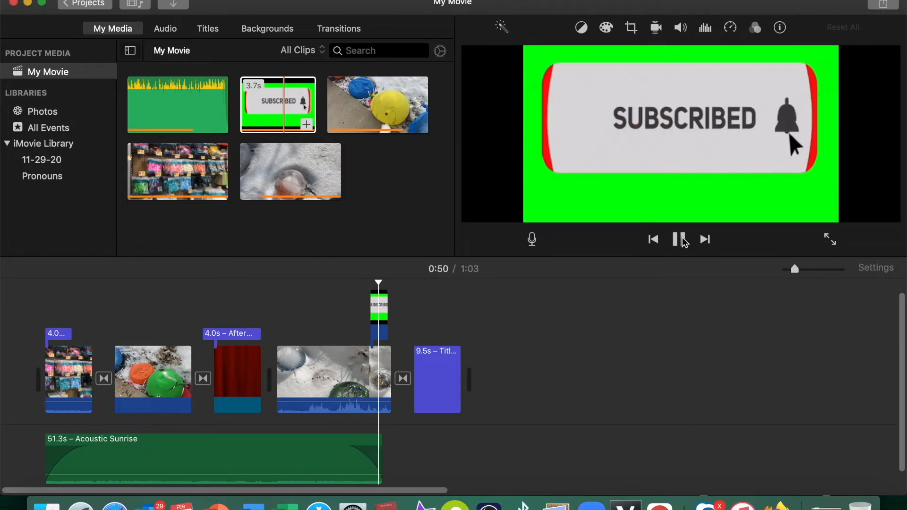
pyautogui.click(680, 240)
# Set the SUBSCRIBED overlay to Picture in Picture and move it into the lower-right corner of the video frame.
pyautogui.click(371, 352)
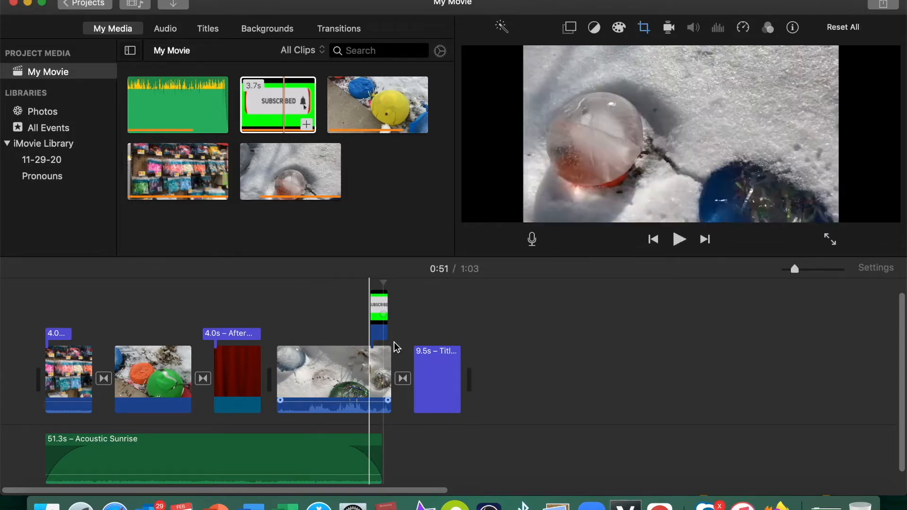
pyautogui.click(379, 307)
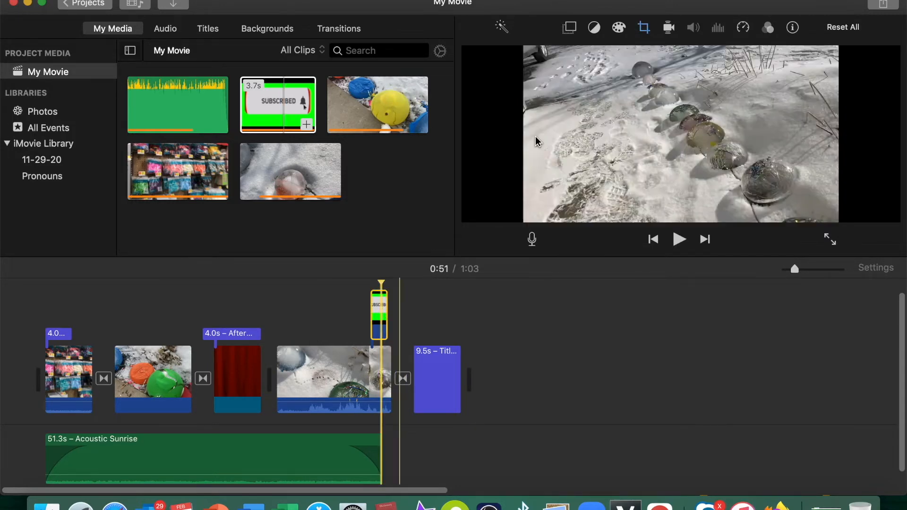
pyautogui.click(644, 29)
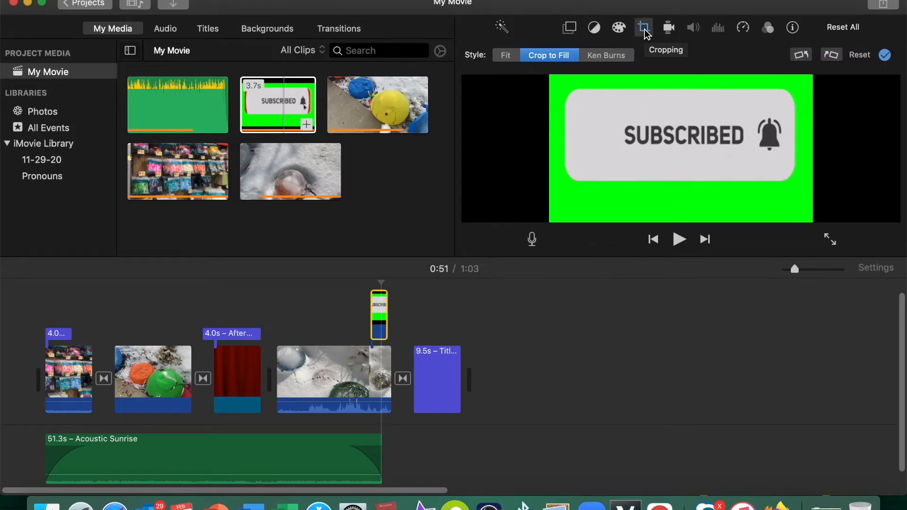
pyautogui.click(567, 31)
pyautogui.click(517, 53)
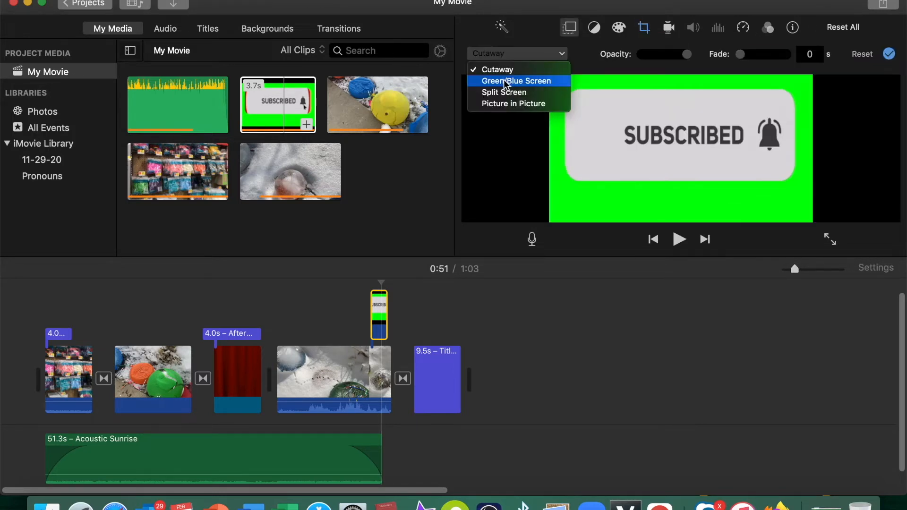
pyautogui.click(497, 103)
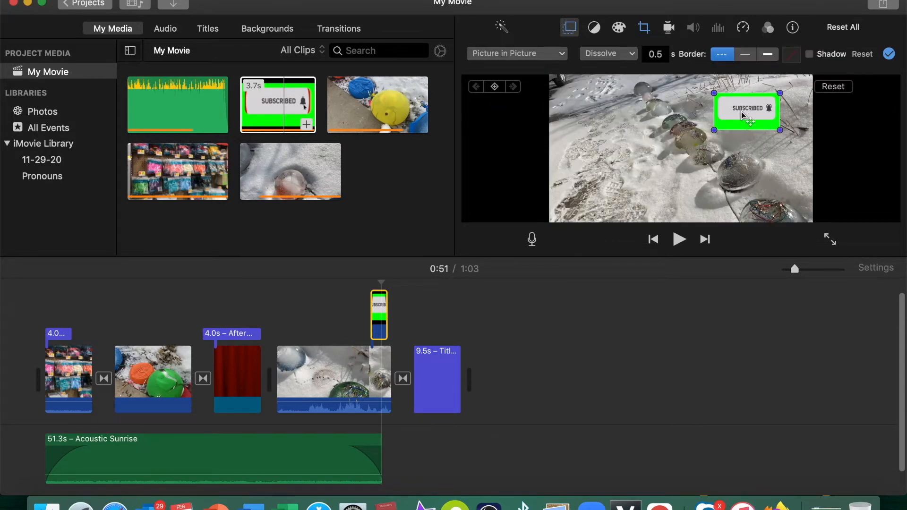
pyautogui.moveTo(742, 112); pyautogui.dragTo(752, 148)
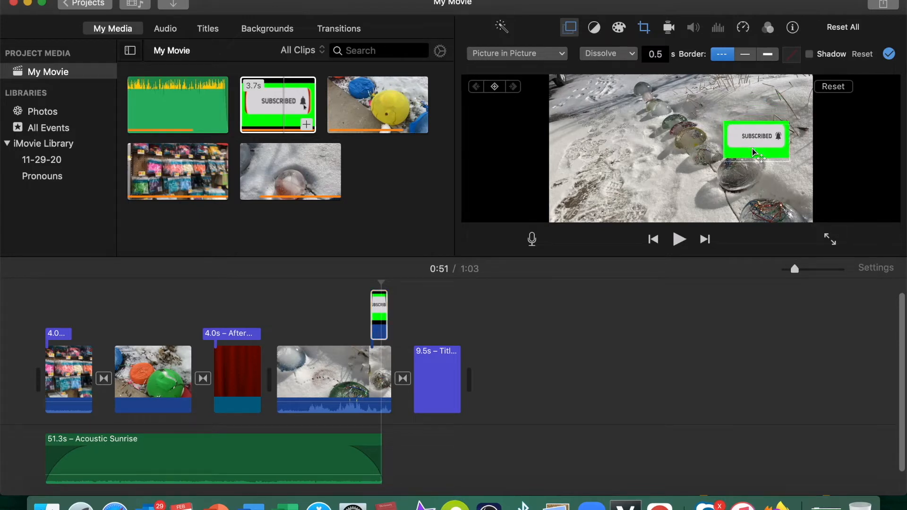
pyautogui.moveTo(765, 182); pyautogui.dragTo(761, 207)
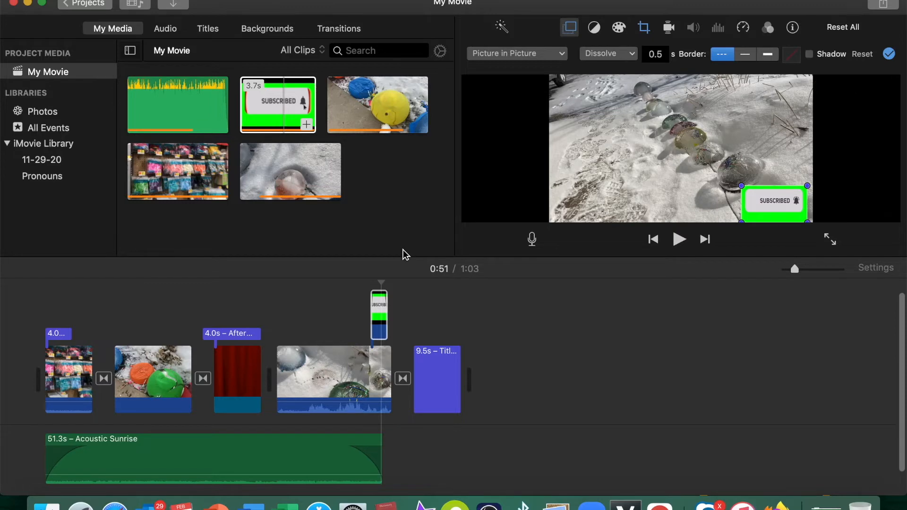
# Play the movie from about 0:45 through the SUBSCRIBED picture-in-picture overlay.
pyautogui.click(353, 288)
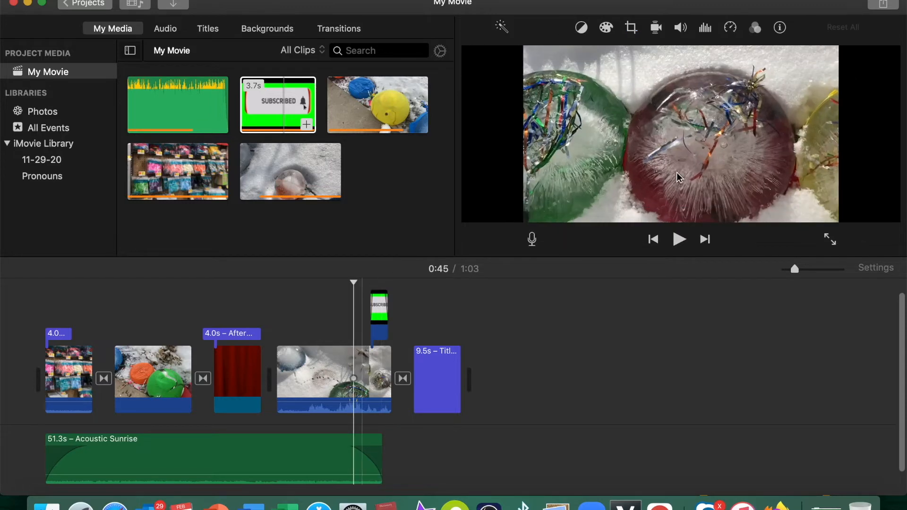
pyautogui.click(679, 239)
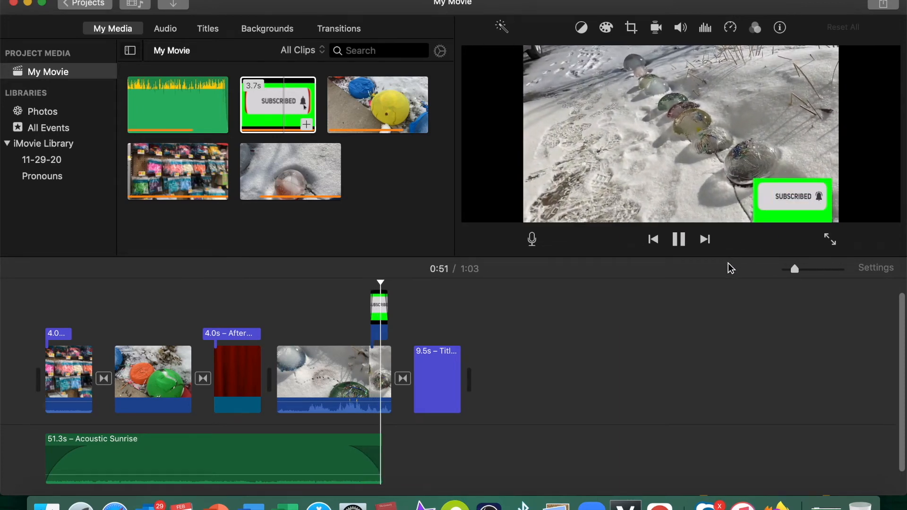
pyautogui.click(679, 239)
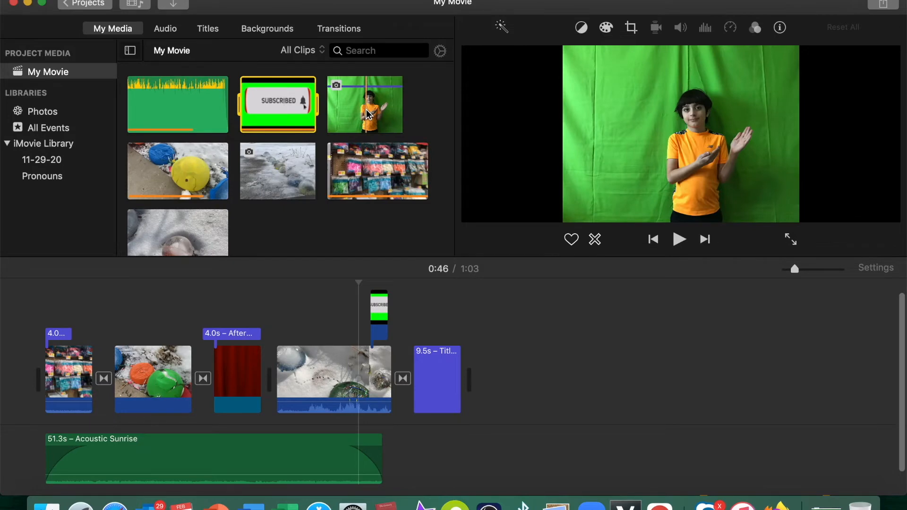
# Overlay the green-screen photo of the boy above the ice-ball clip, apply the Green/Blue Screen effect, and play it.
pyautogui.moveTo(369, 116); pyautogui.dragTo(330, 316)
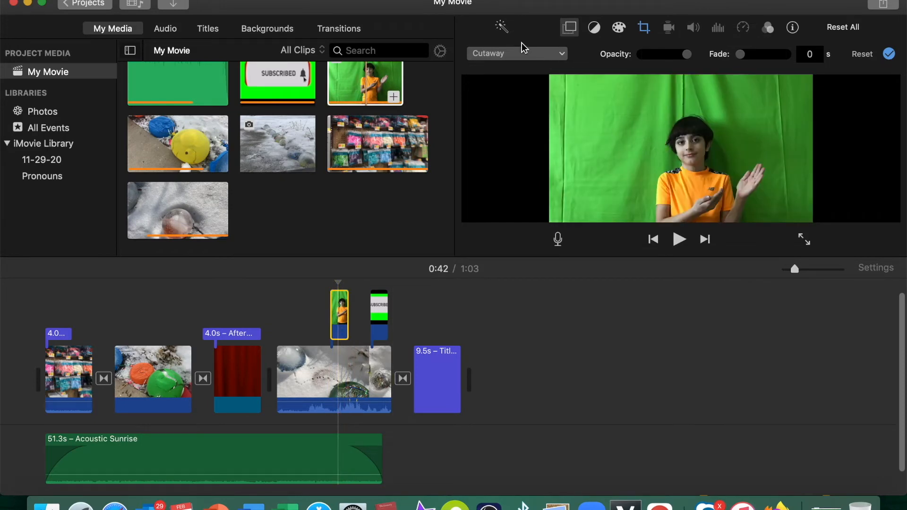
pyautogui.click(537, 53)
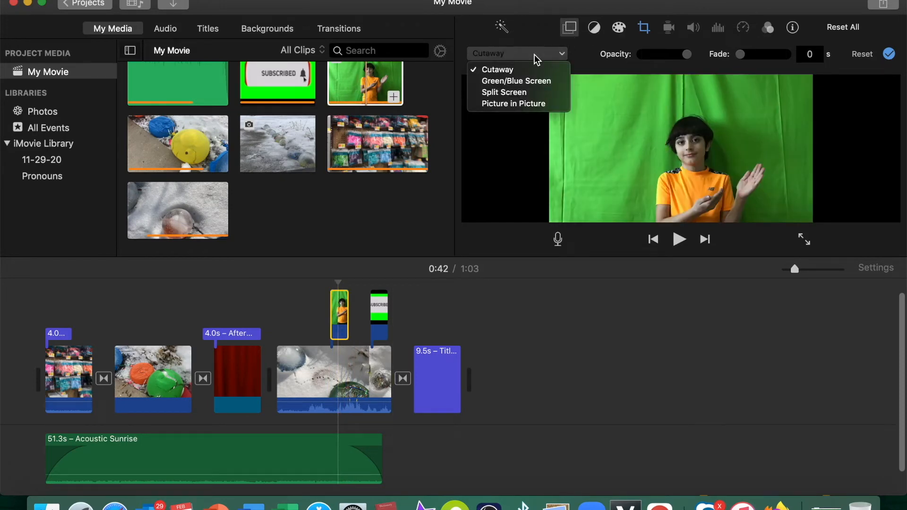
pyautogui.click(520, 81)
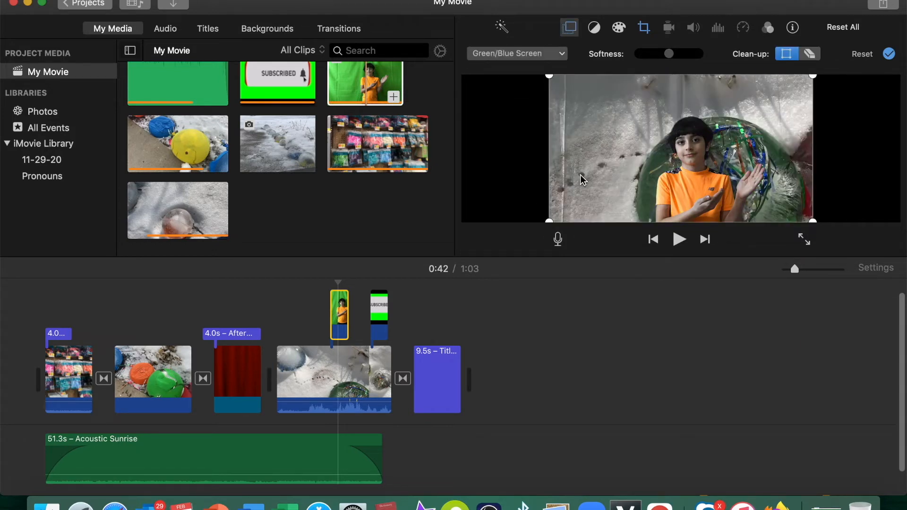
pyautogui.click(680, 239)
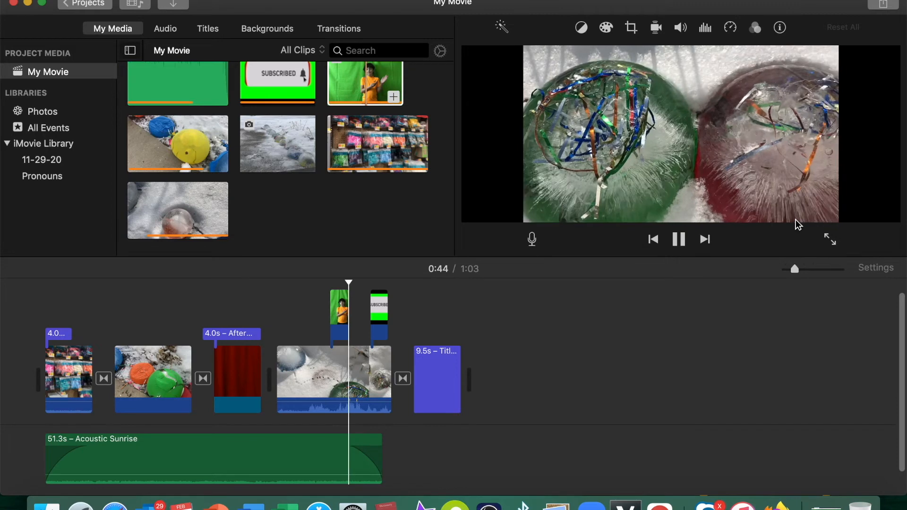
pyautogui.click(682, 236)
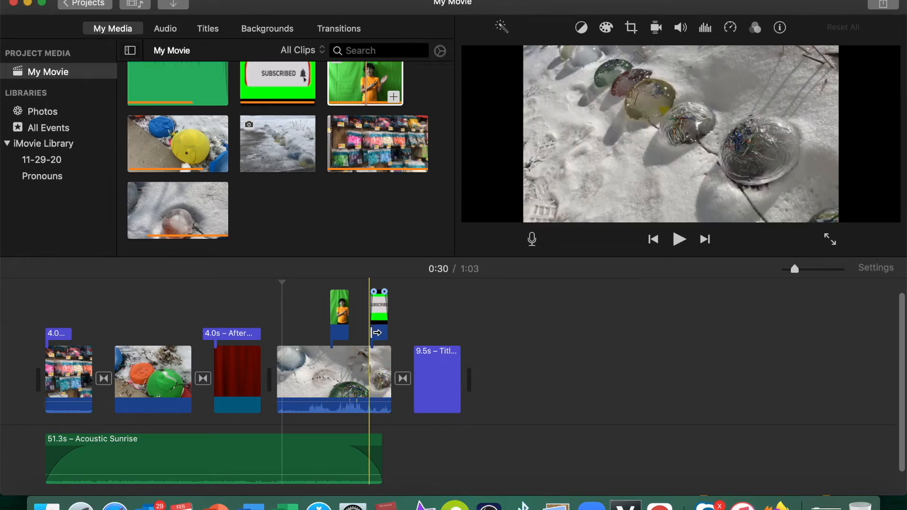
# Record a voiceover starting at about 0:48 in the ice-ball clip and finish the recording.
pyautogui.click(371, 367)
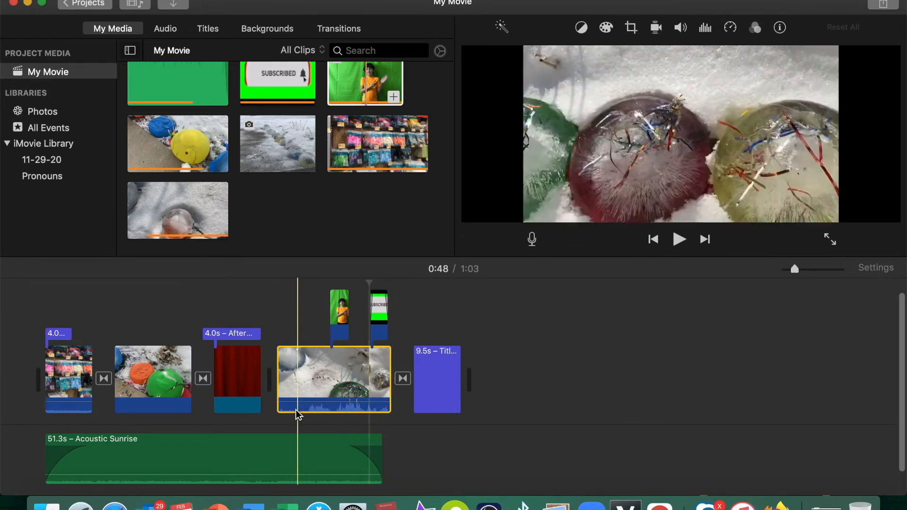
pyautogui.click(532, 239)
pyautogui.click(681, 242)
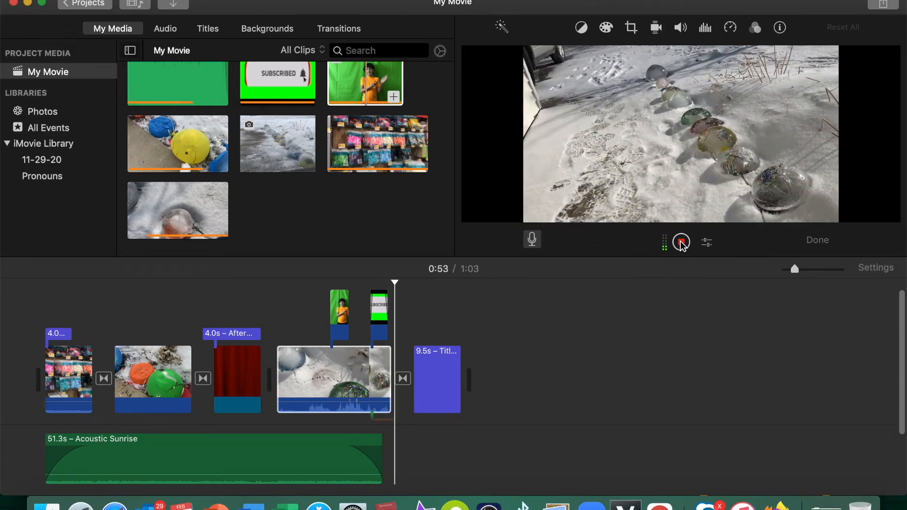
pyautogui.click(682, 243)
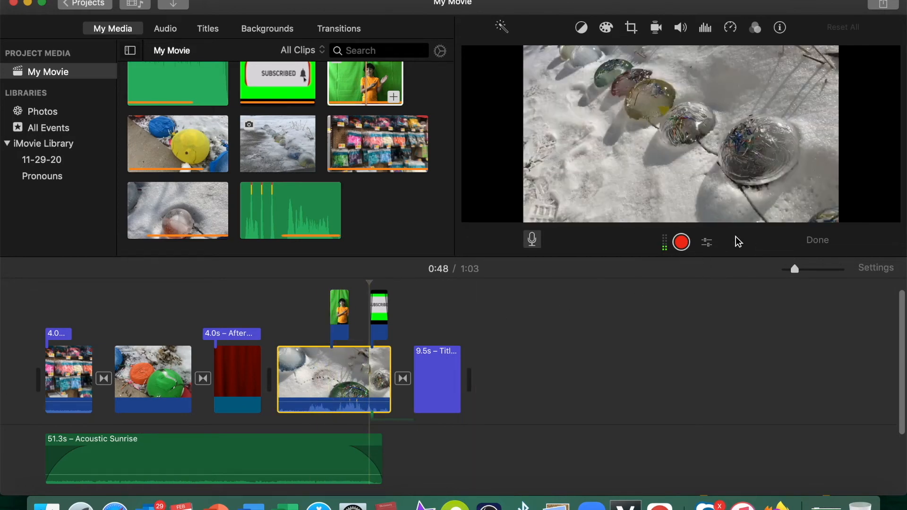
pyautogui.click(817, 241)
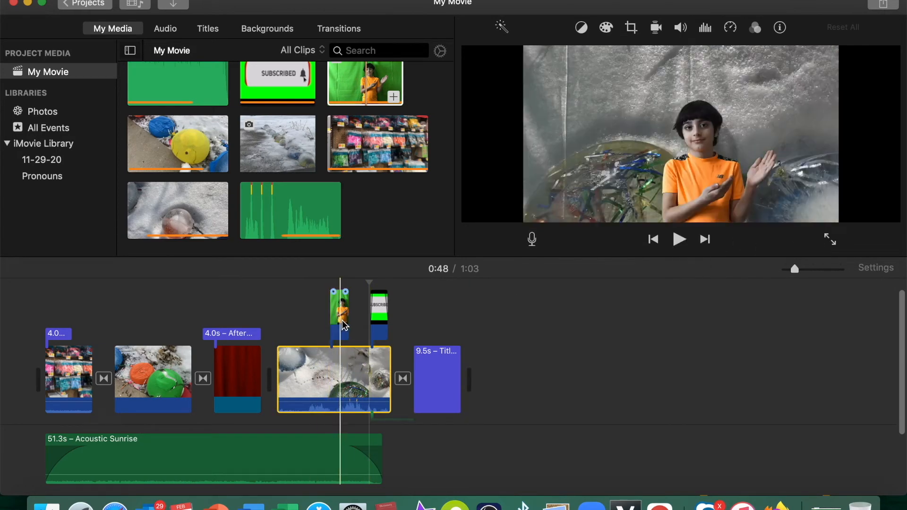
pyautogui.click(353, 323)
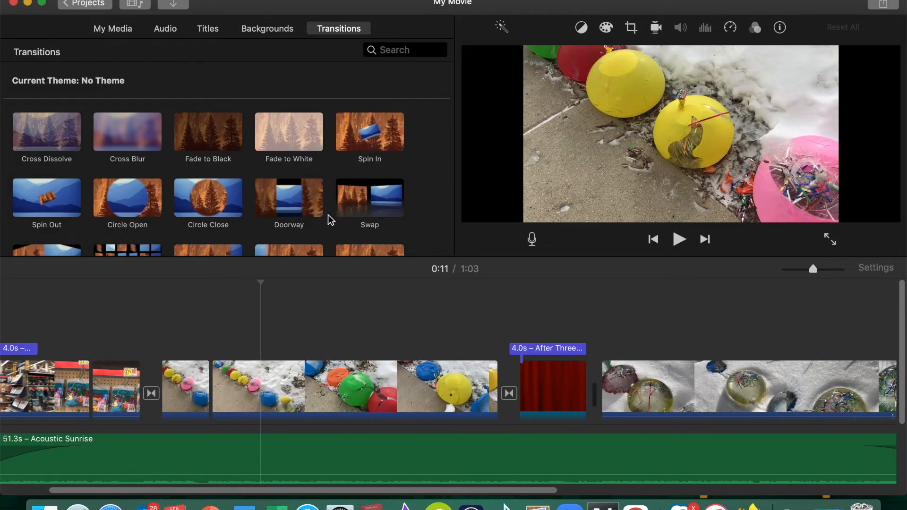
# Play from the start of the balloon footage and set the speed of its longer 15.1 s clip to Slow.
pyautogui.click(168, 338)
pyautogui.click(679, 240)
pyautogui.click(303, 392)
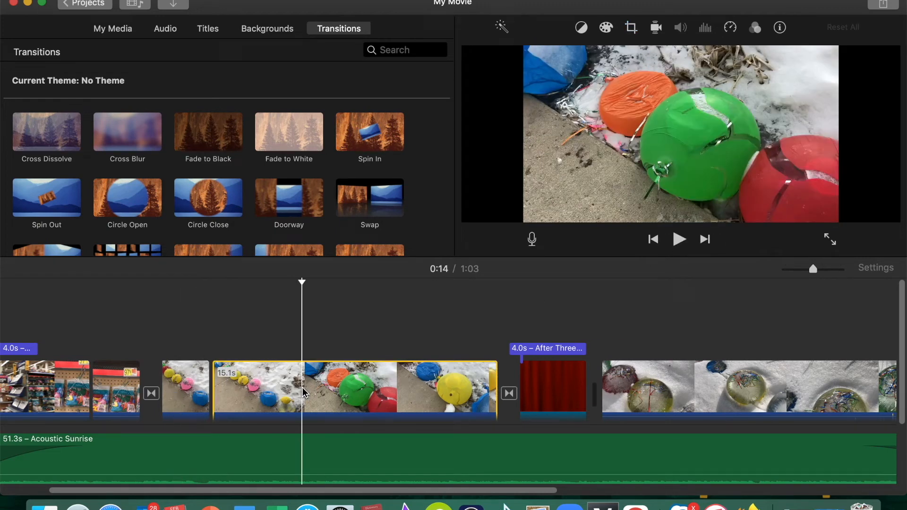
pyautogui.click(730, 28)
pyautogui.click(522, 55)
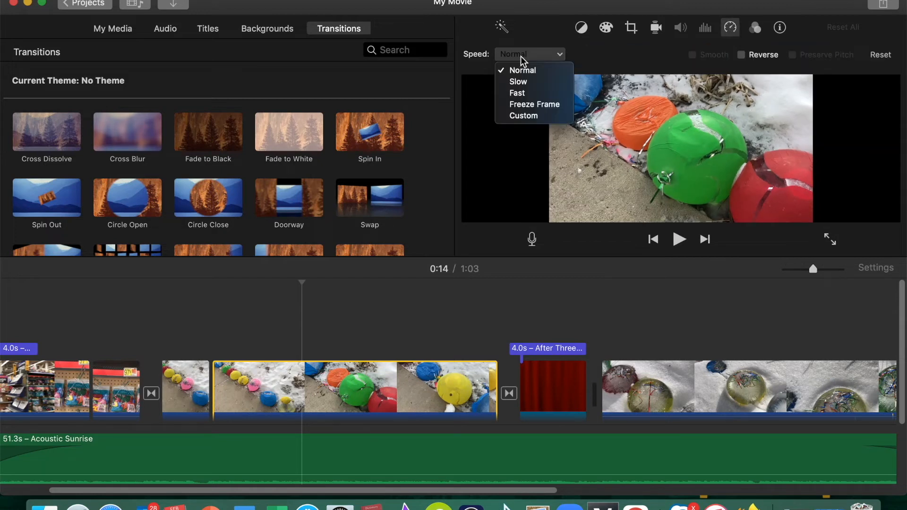
pyautogui.click(520, 83)
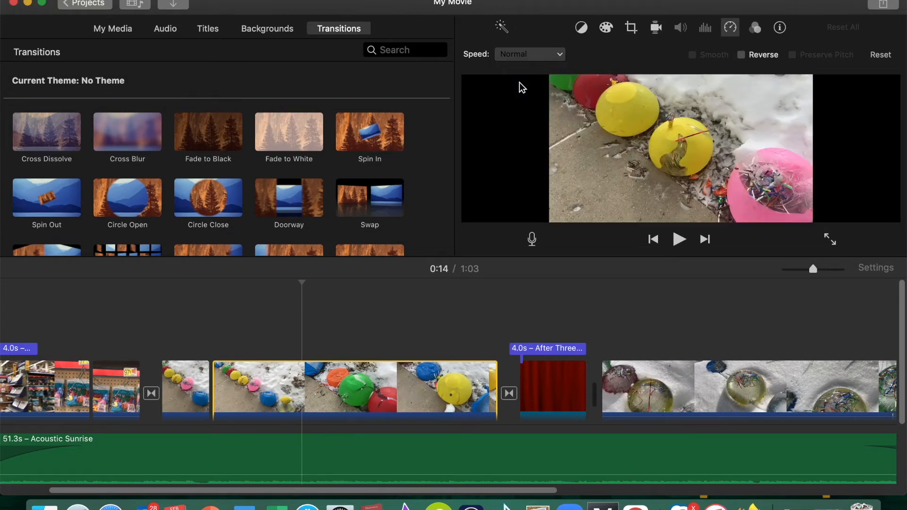
# Try the 25% slow speed on the longer balloon clip, play it, and undo the slow-speed changes.
pyautogui.click(590, 57)
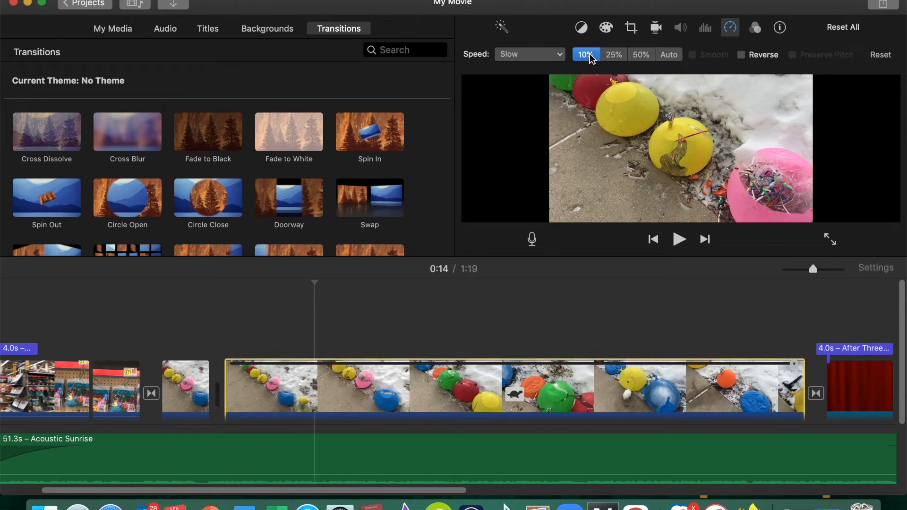
pyautogui.click(618, 58)
pyautogui.click(680, 239)
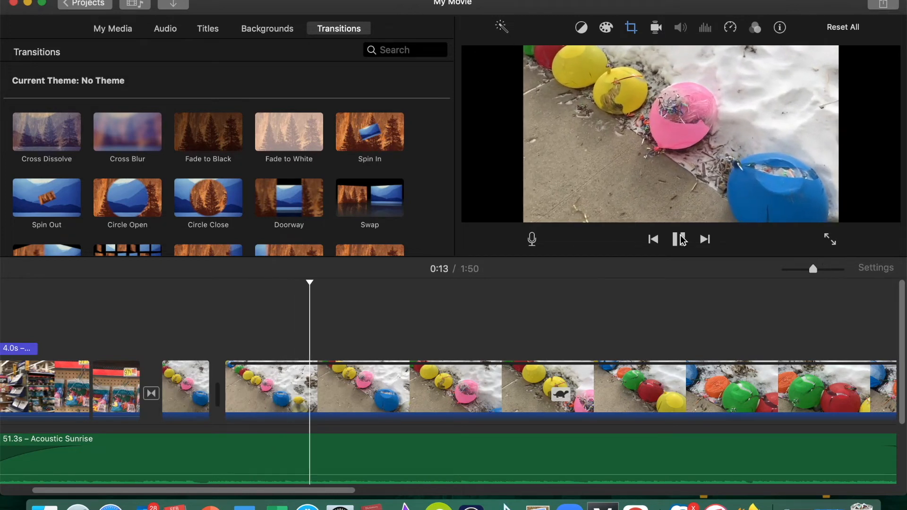
pyautogui.click(680, 240)
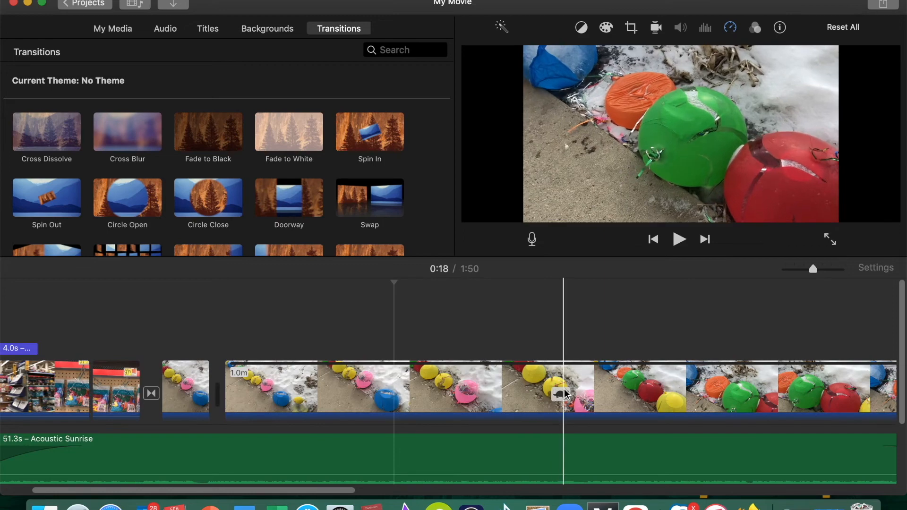
pyautogui.press('super+z')
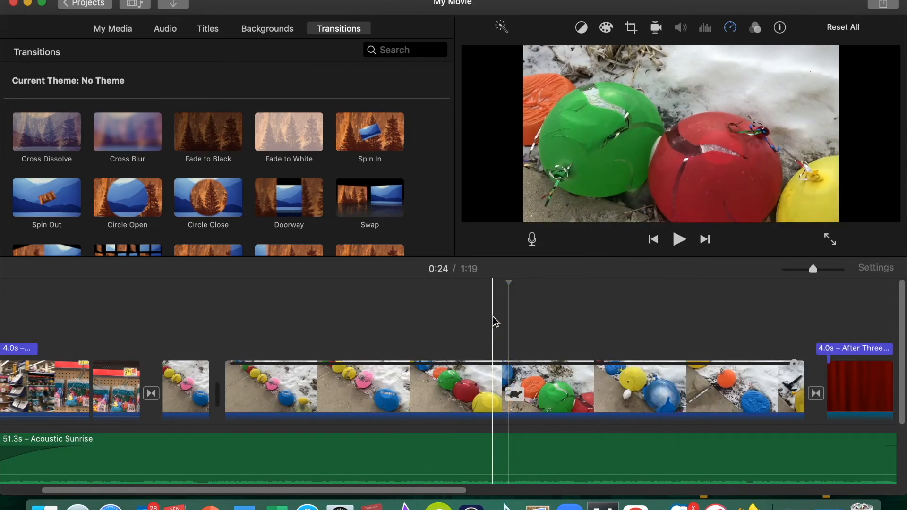
pyautogui.press('super+z')
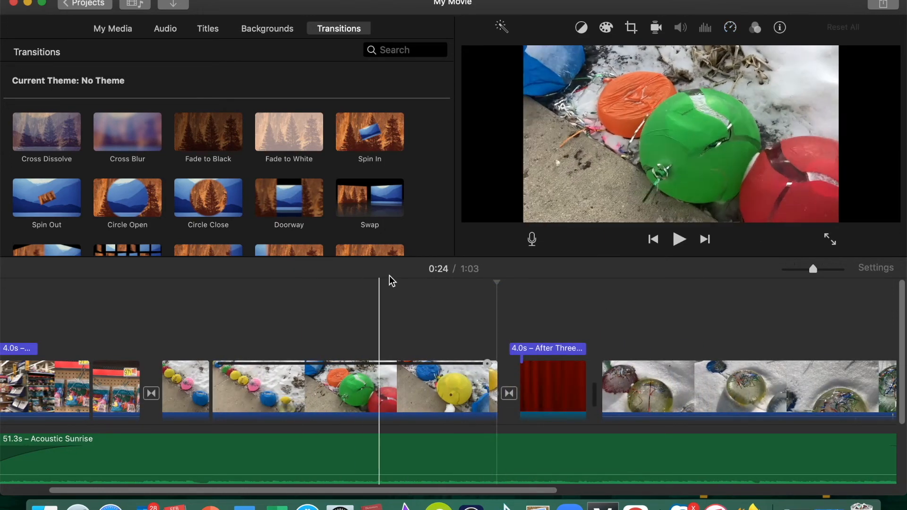
# Set the longer balloon clip's speed to Fast at 4x and play the balloon footage from about 0:08.
pyautogui.click(310, 378)
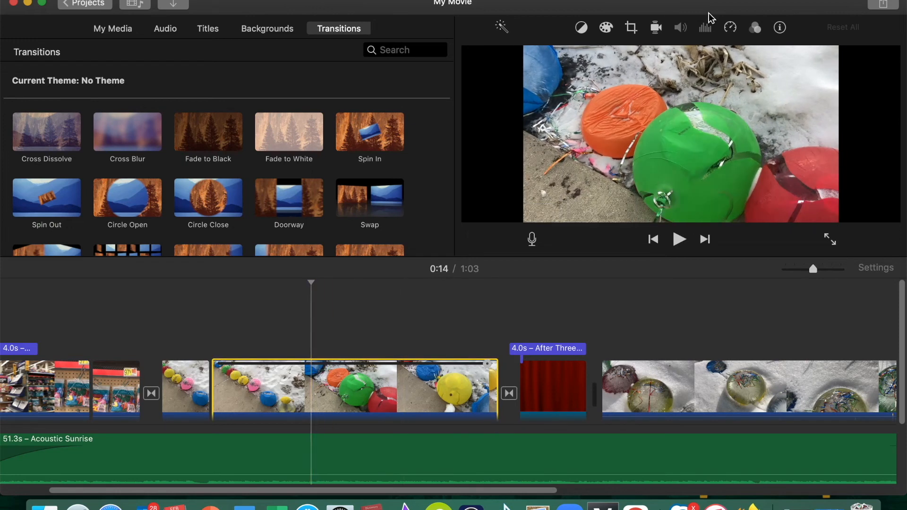
pyautogui.click(730, 27)
pyautogui.click(541, 55)
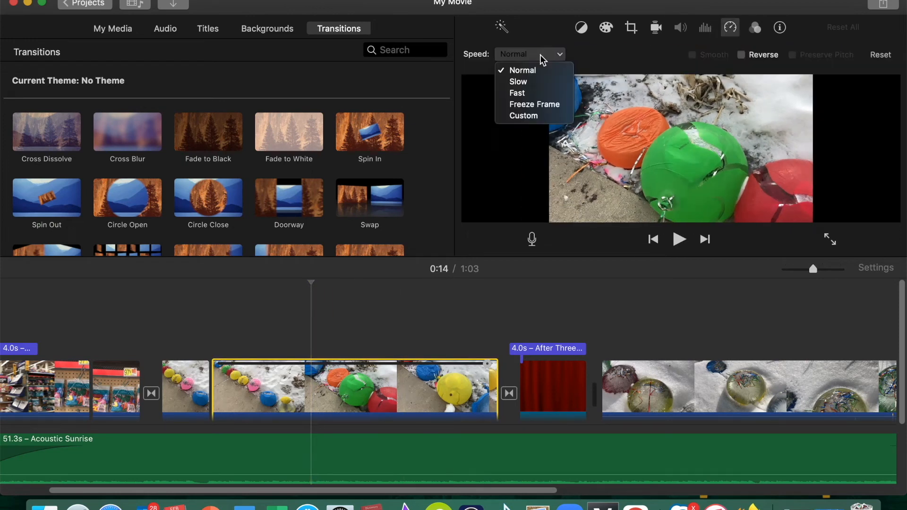
pyautogui.click(523, 93)
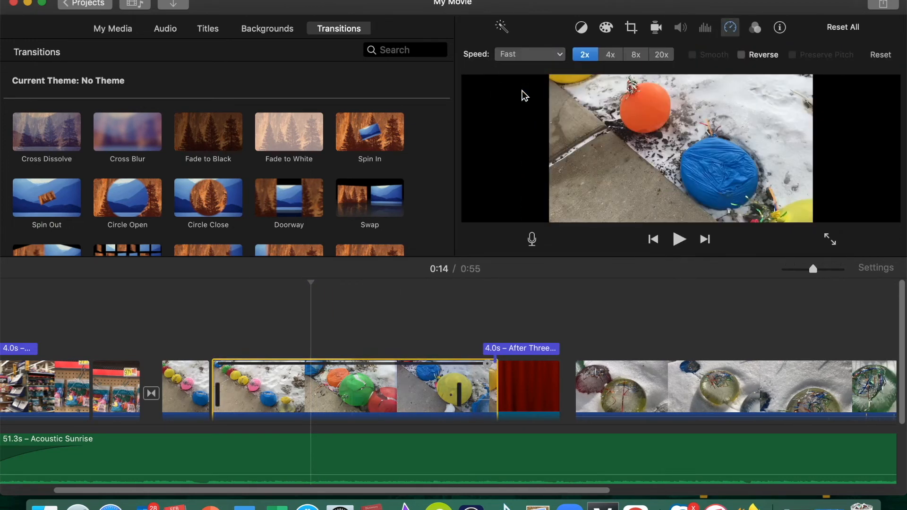
pyautogui.click(610, 55)
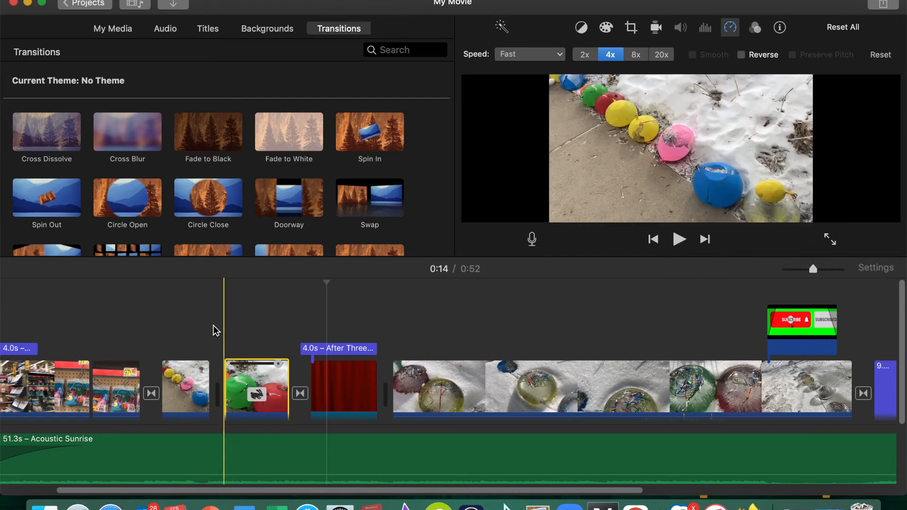
pyautogui.click(190, 324)
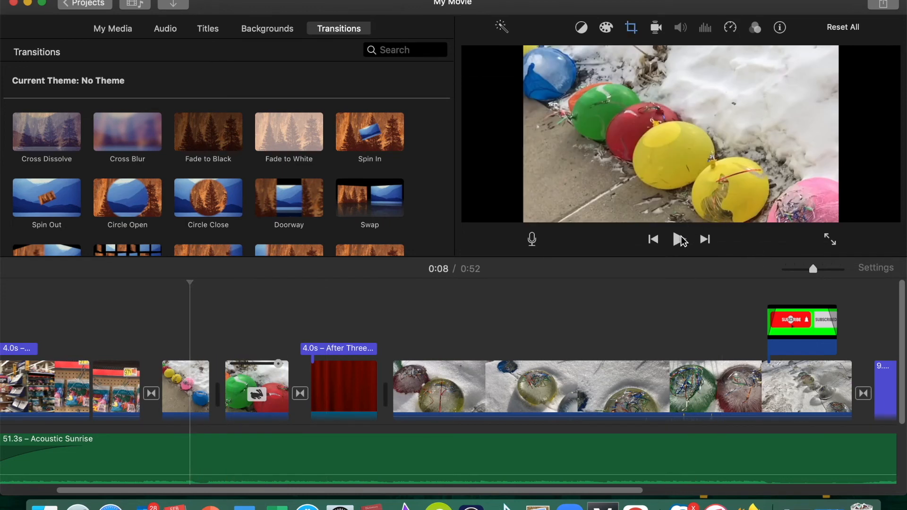
pyautogui.click(680, 239)
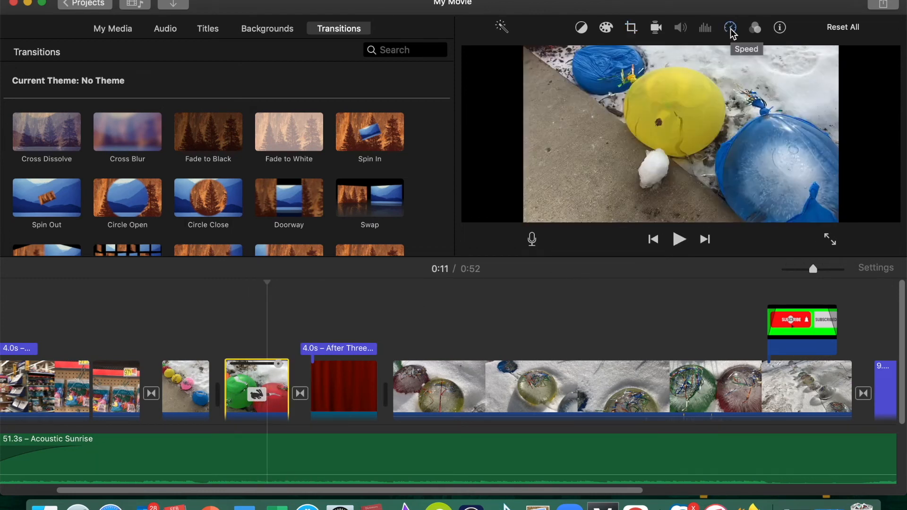
# Try a custom speed percentage on the sped-up balloon clip and play the footage from about 0:09.
pyautogui.click(730, 29)
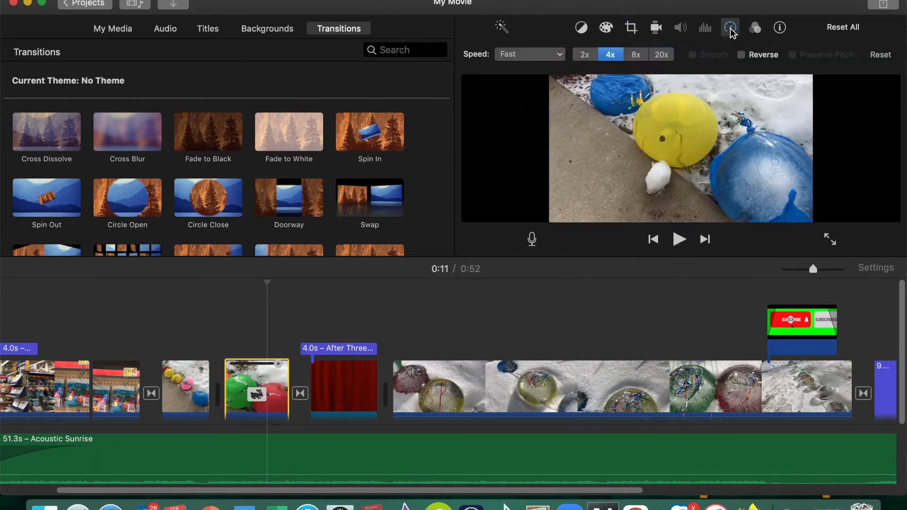
pyautogui.click(539, 57)
pyautogui.click(526, 116)
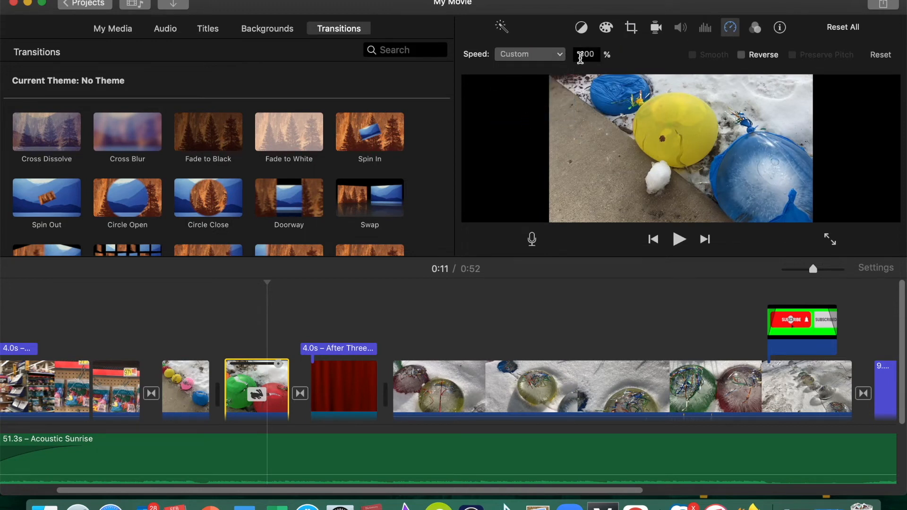
pyautogui.click(586, 55)
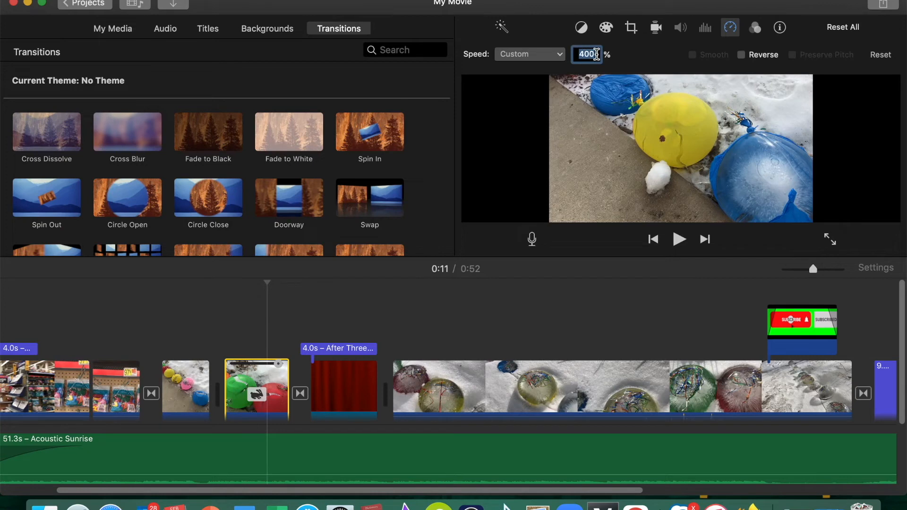
pyautogui.write('6')
pyautogui.click(210, 320)
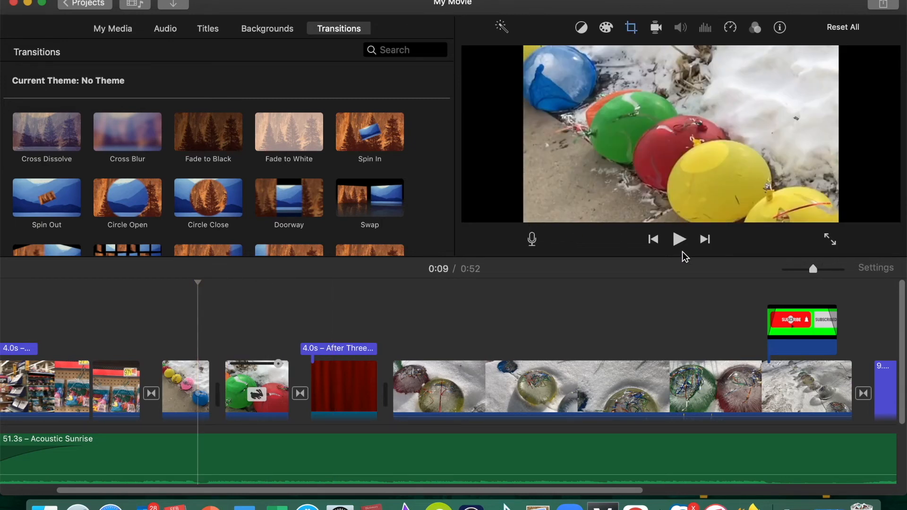
pyautogui.click(679, 240)
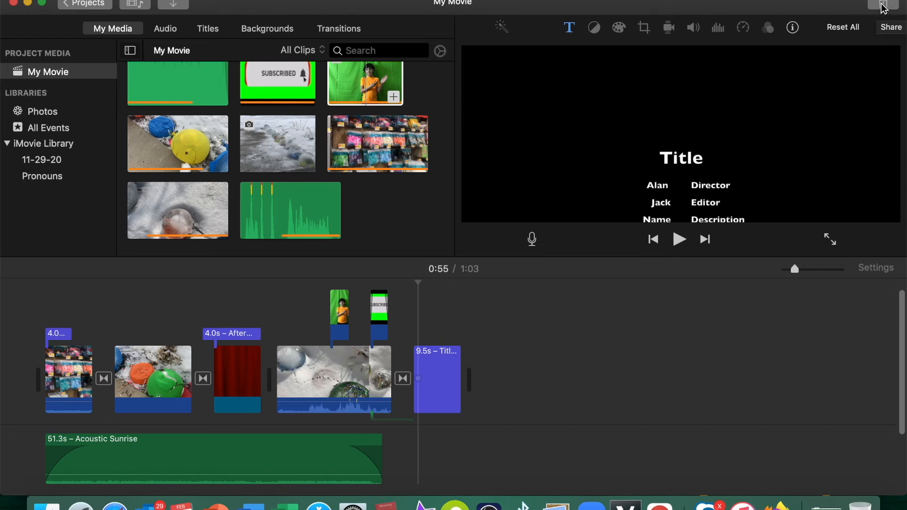
# Start exporting the movie as a file and keep the resolution at 1080p.
pyautogui.click(882, 6)
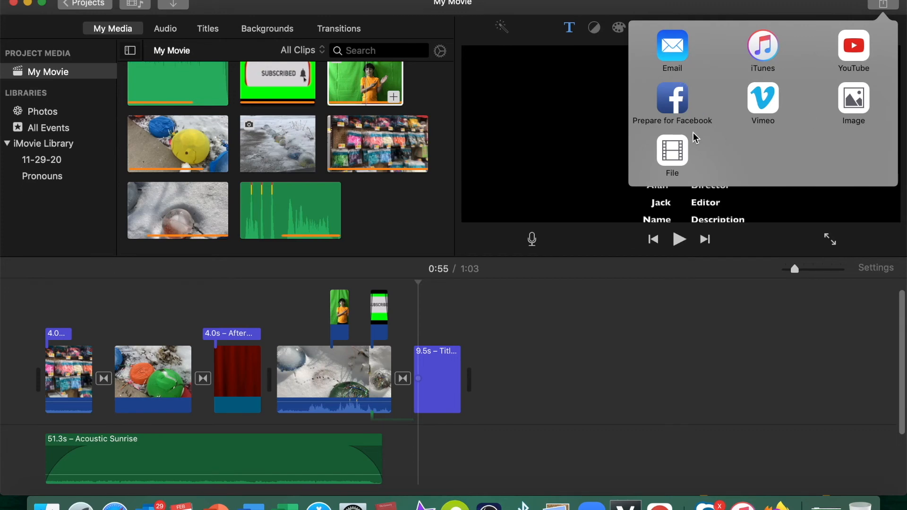
pyautogui.click(674, 162)
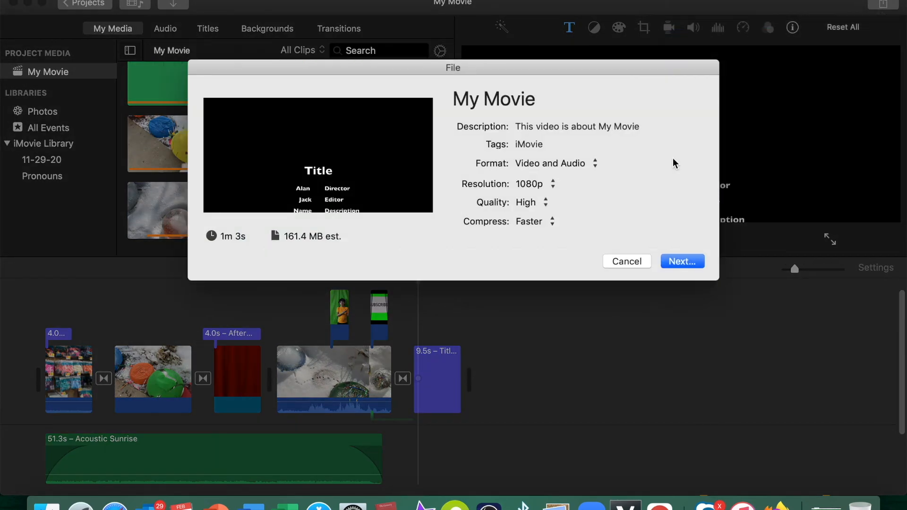
pyautogui.click(530, 187)
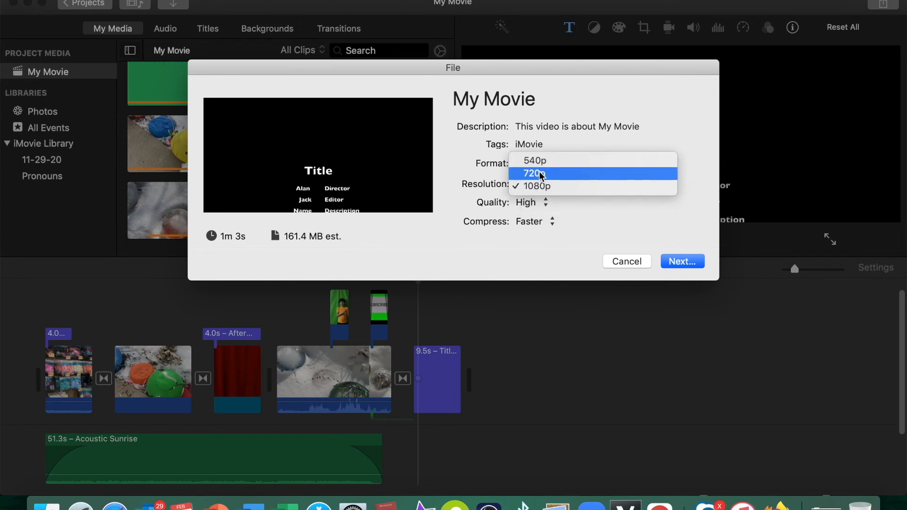
pyautogui.click(577, 214)
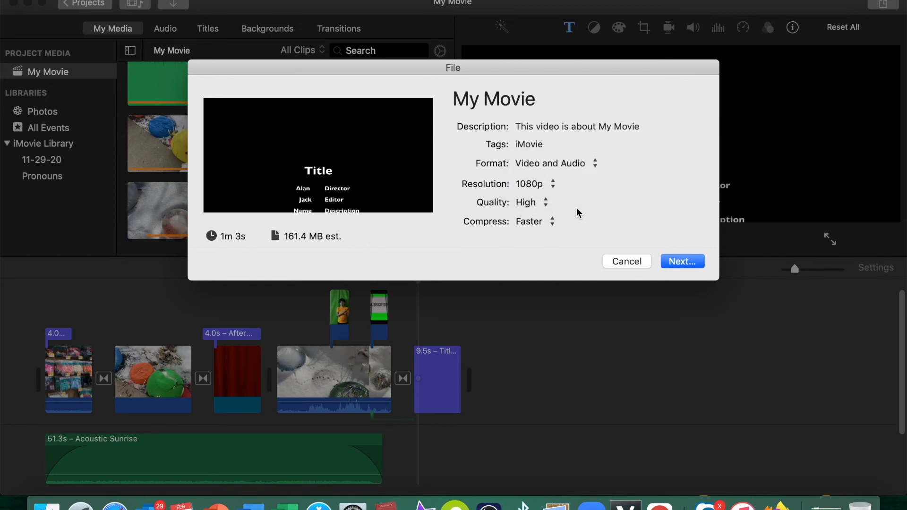
# Try the Custom and Best (ProRes) export qualities at 1080p, and set the quality back to High.
pyautogui.click(529, 204)
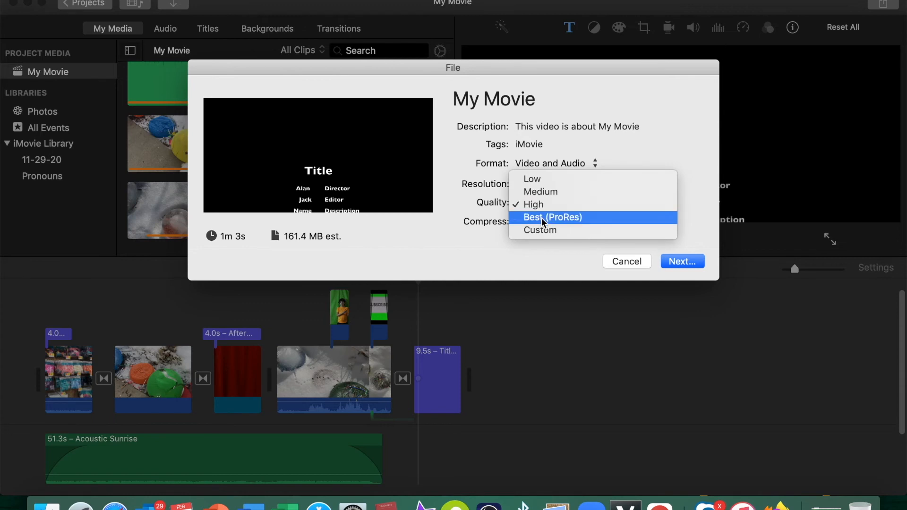
pyautogui.click(537, 230)
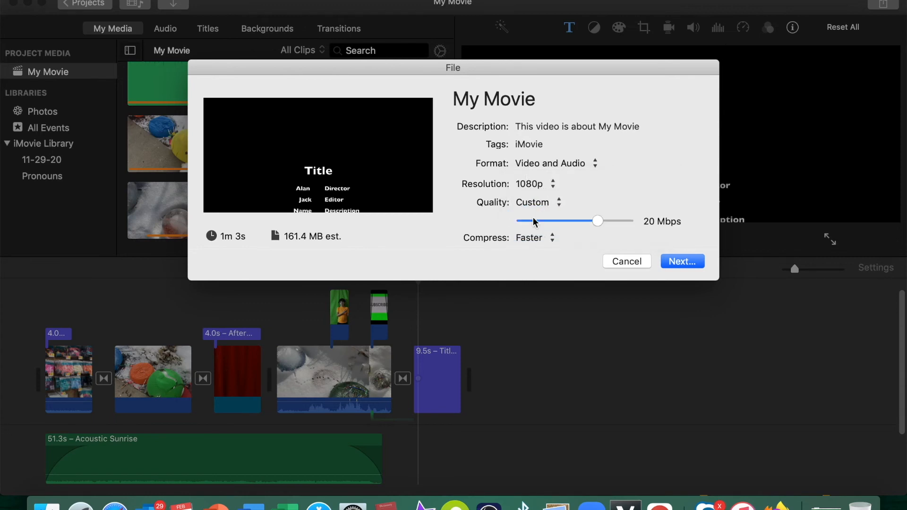
pyautogui.click(529, 186)
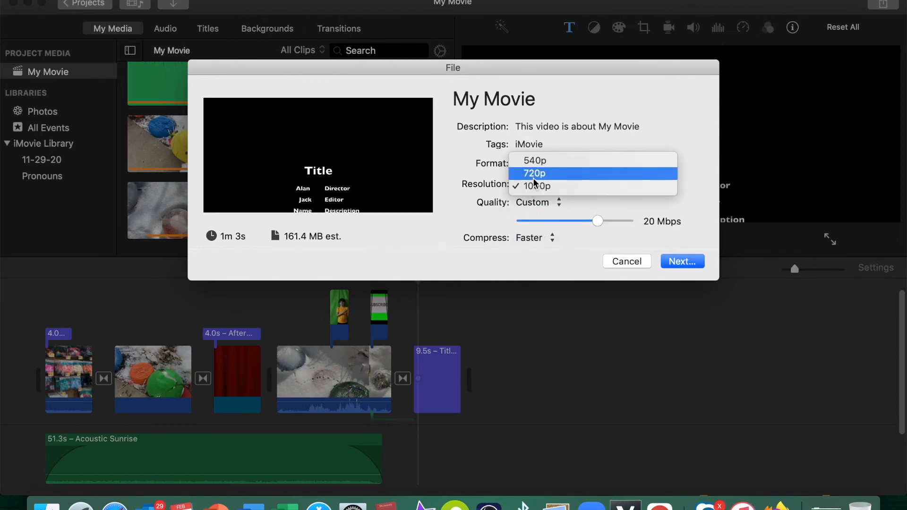
pyautogui.click(534, 187)
pyautogui.click(531, 200)
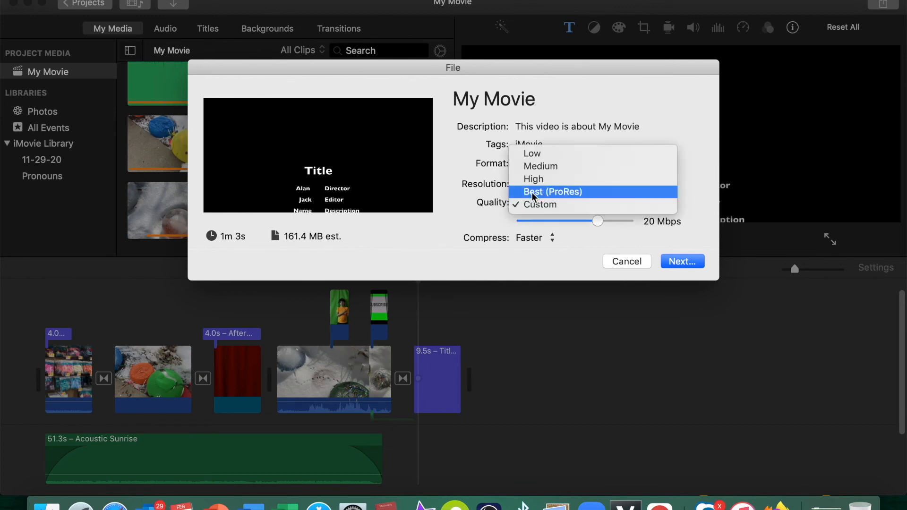
pyautogui.click(531, 192)
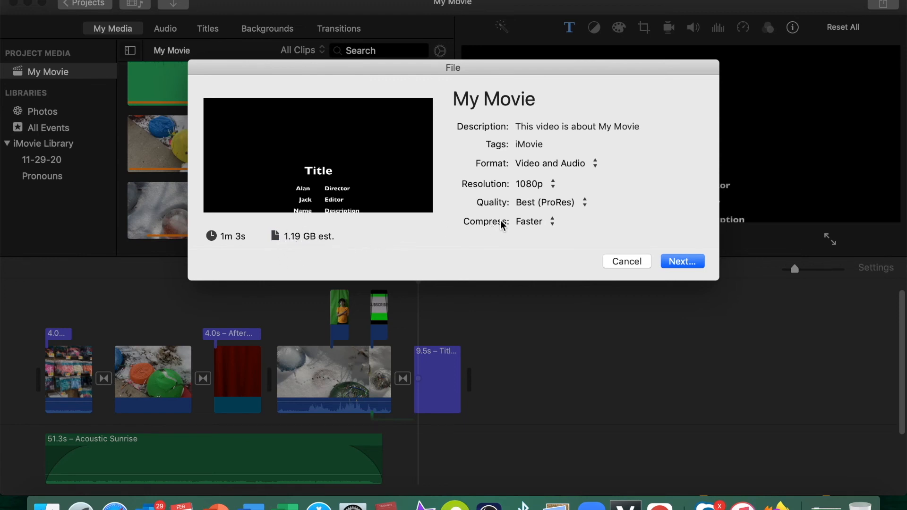
pyautogui.click(540, 208)
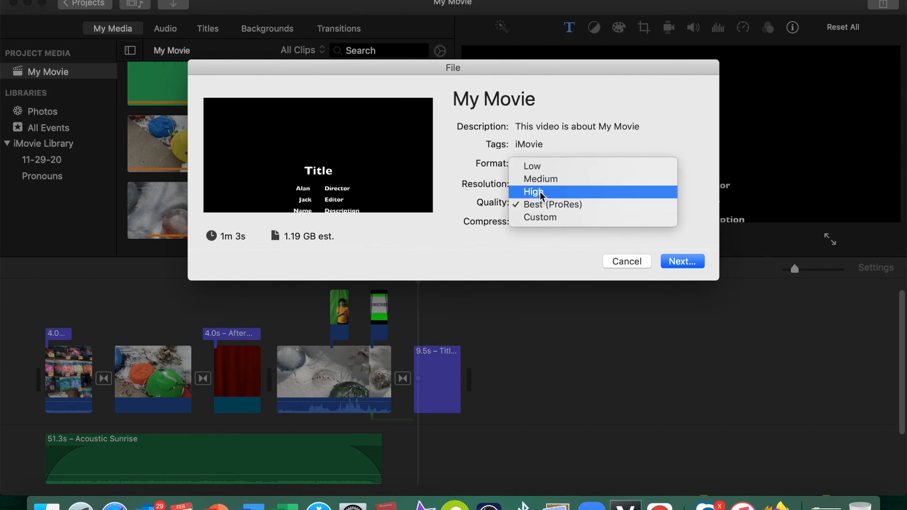
pyautogui.click(542, 195)
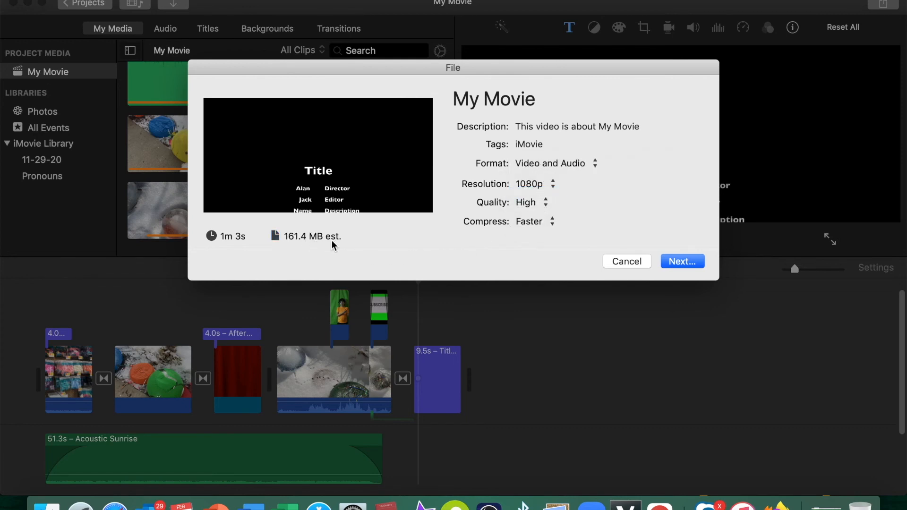
# Try Better Quality compression for the export and set the compression back to Faster.
pyautogui.click(529, 222)
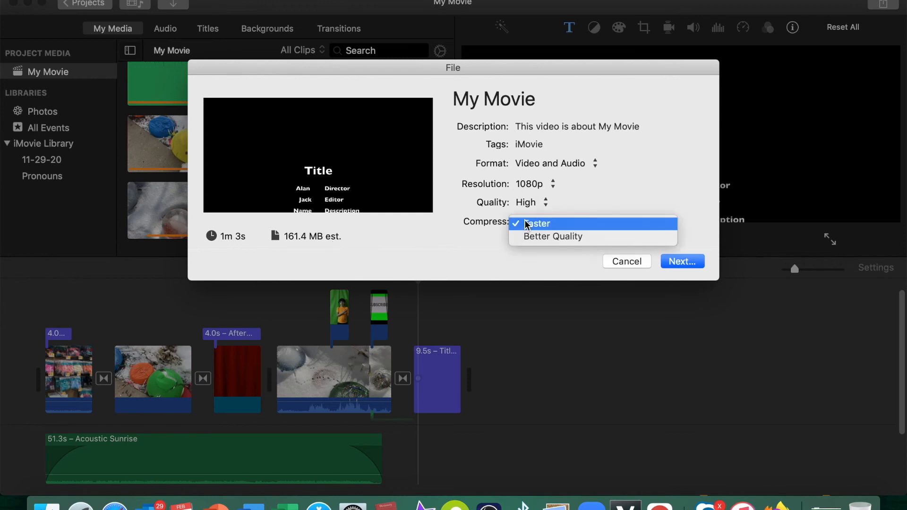
pyautogui.click(531, 238)
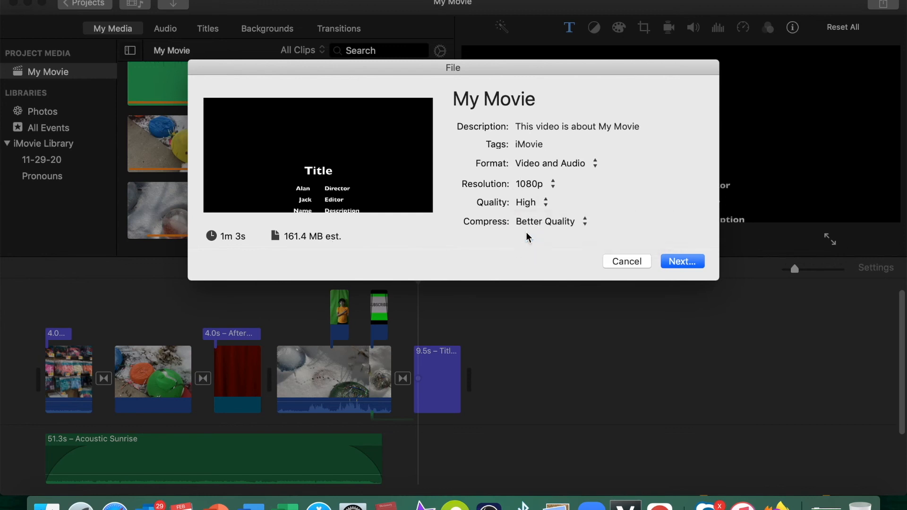
pyautogui.click(531, 221)
pyautogui.click(534, 212)
# Save the exported movie to the Desktop as "I movie tutorial" and dismiss the export notification.
pyautogui.click(683, 262)
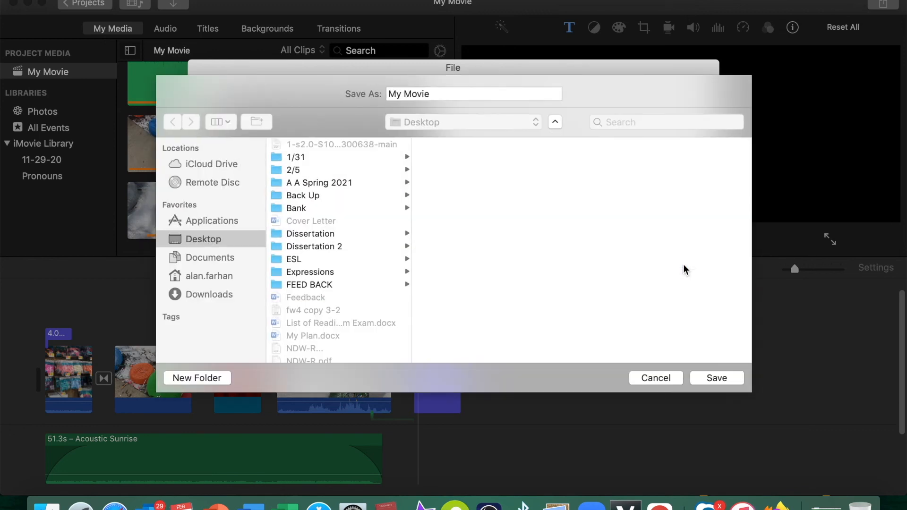
pyautogui.write('I movie tutorial')
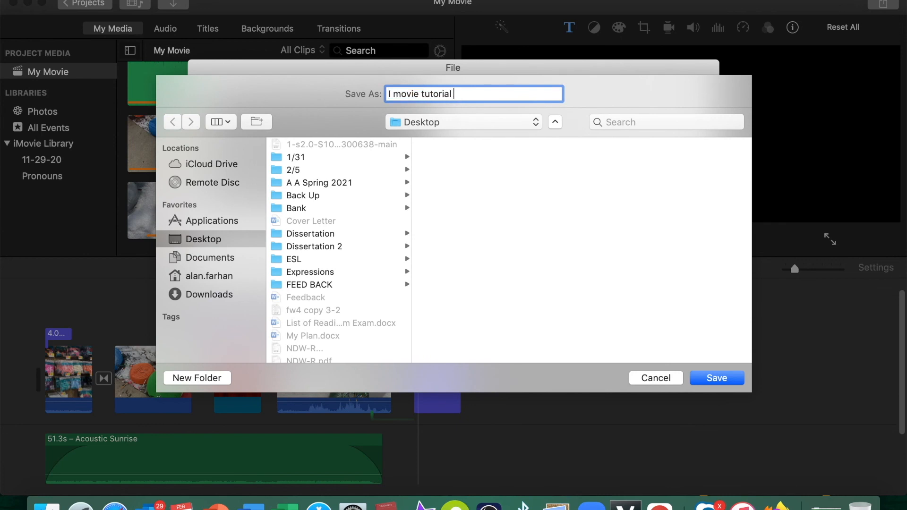
pyautogui.click(717, 378)
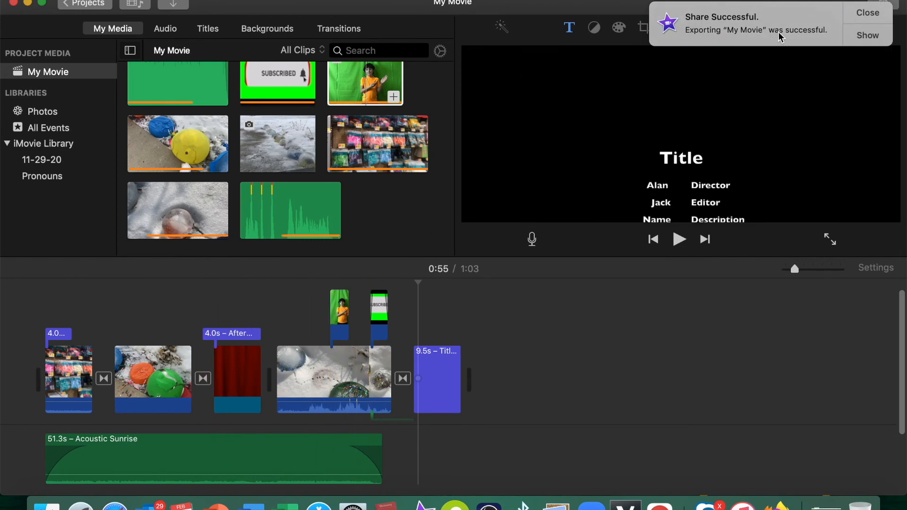
pyautogui.click(868, 13)
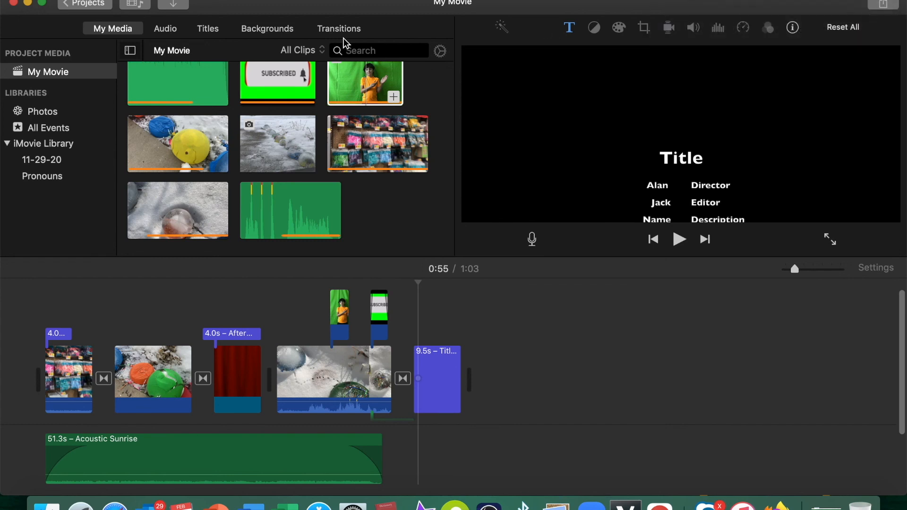
pyautogui.click(28, 4)
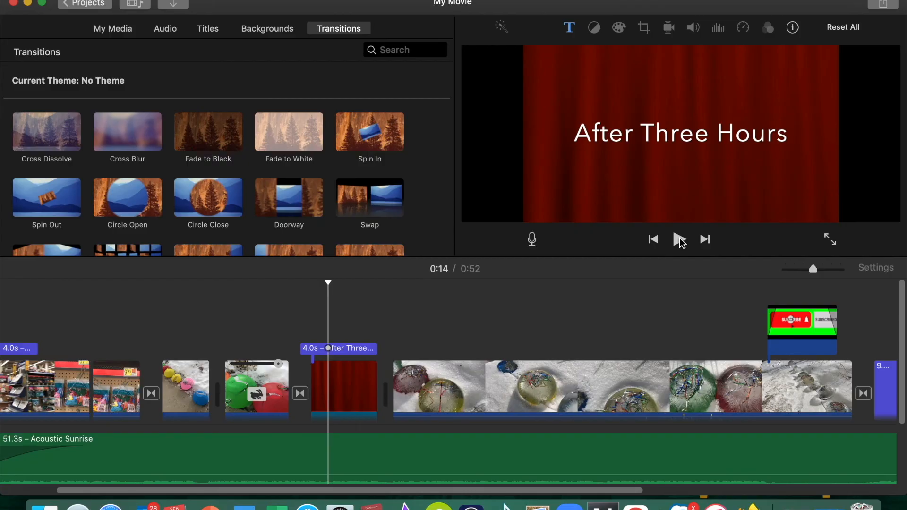